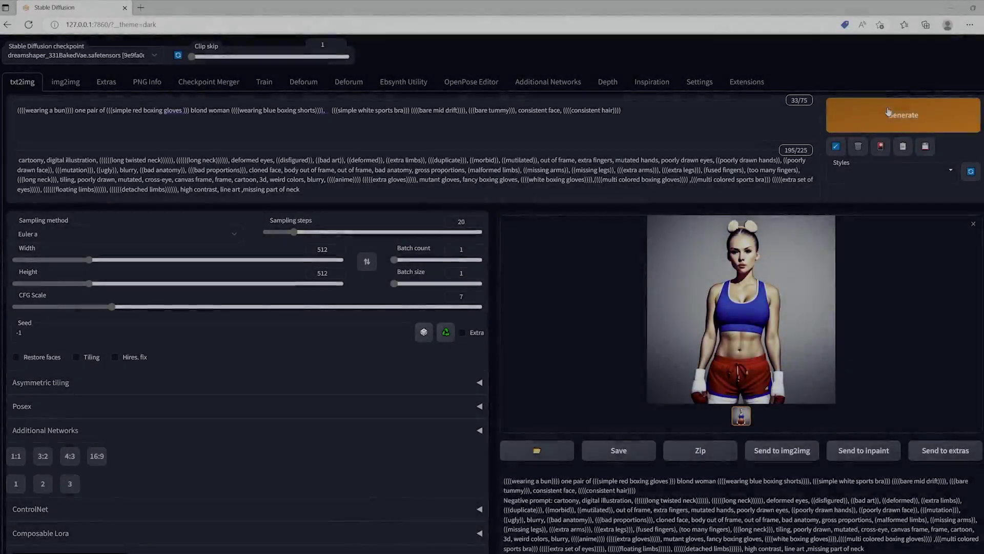
Generate five more variations of the blonde boxer from the same txt2img prompt.
{"action": "left_click", "coordinate": [889, 112]}
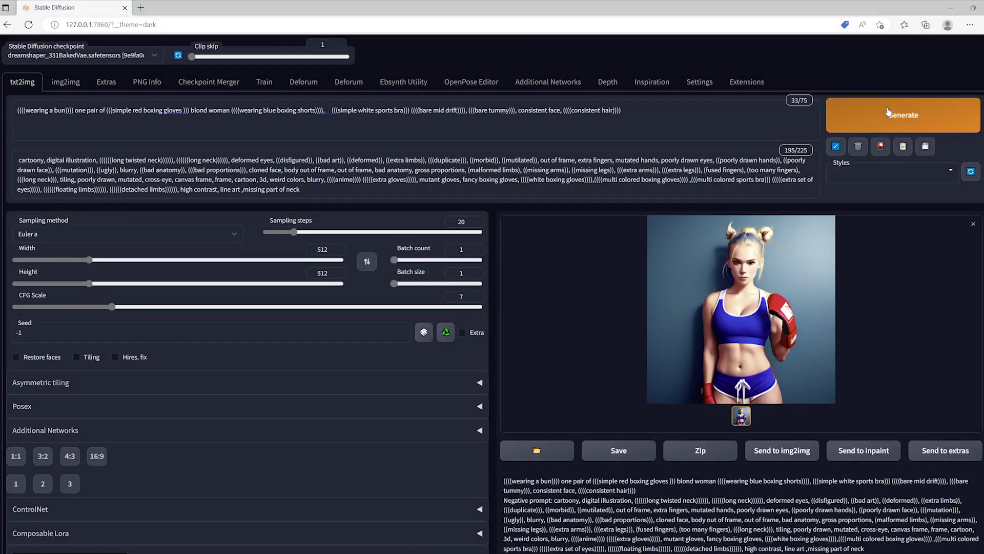
{"action": "left_click", "coordinate": [888, 112]}
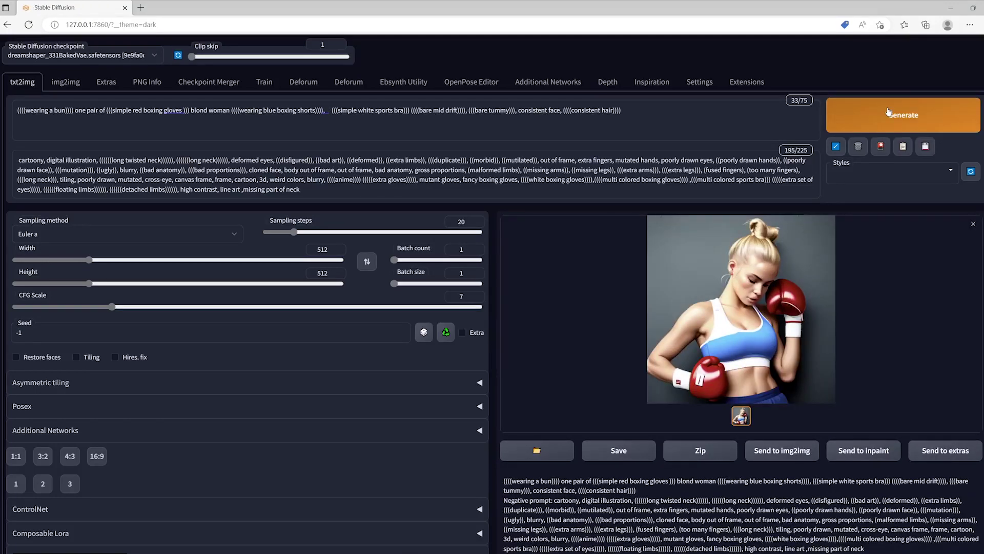
{"action": "left_click", "coordinate": [888, 112]}
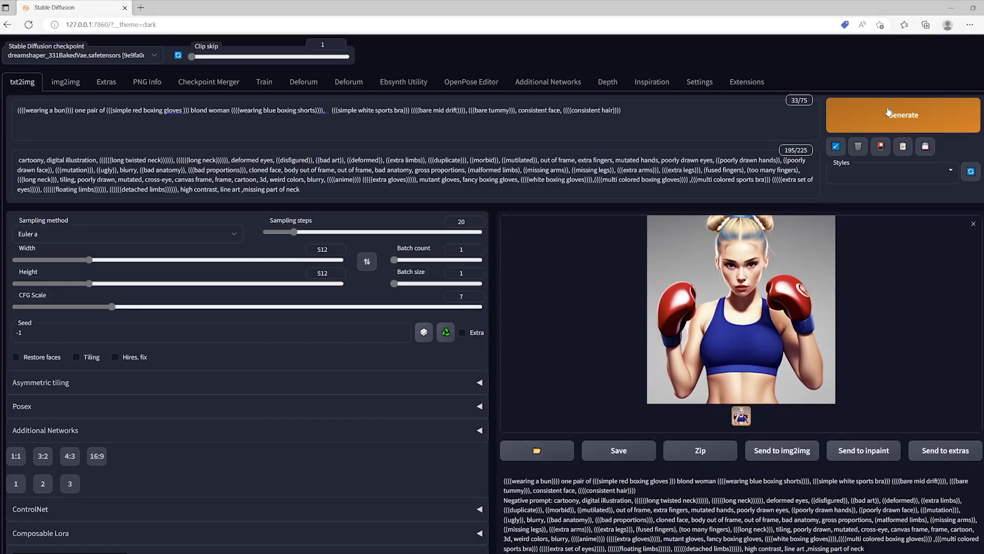
{"action": "left_click", "coordinate": [888, 112]}
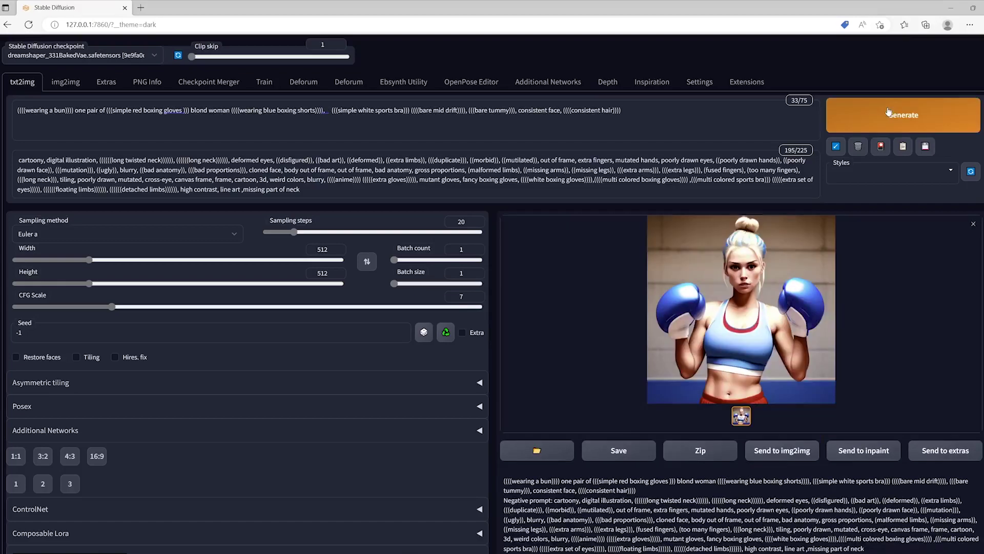
{"action": "left_click", "coordinate": [888, 111]}
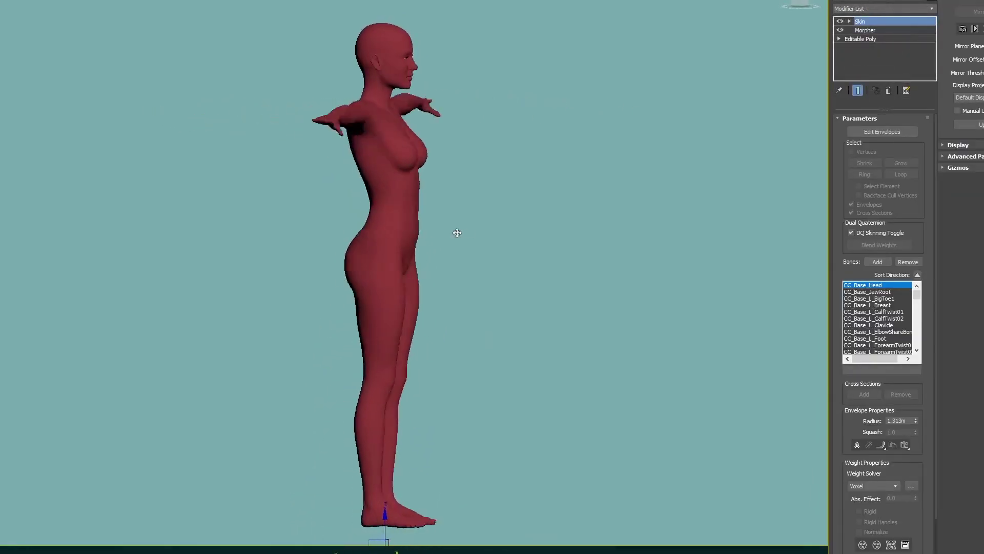
Orbit around the red T-pose body from side to front and pan the view down.
{"action": "left_click_drag", "start_coordinate": [588, 234], "coordinate": [746, 229]}
{"action": "left_click_drag", "start_coordinate": [516, 150], "coordinate": [525, 358]}
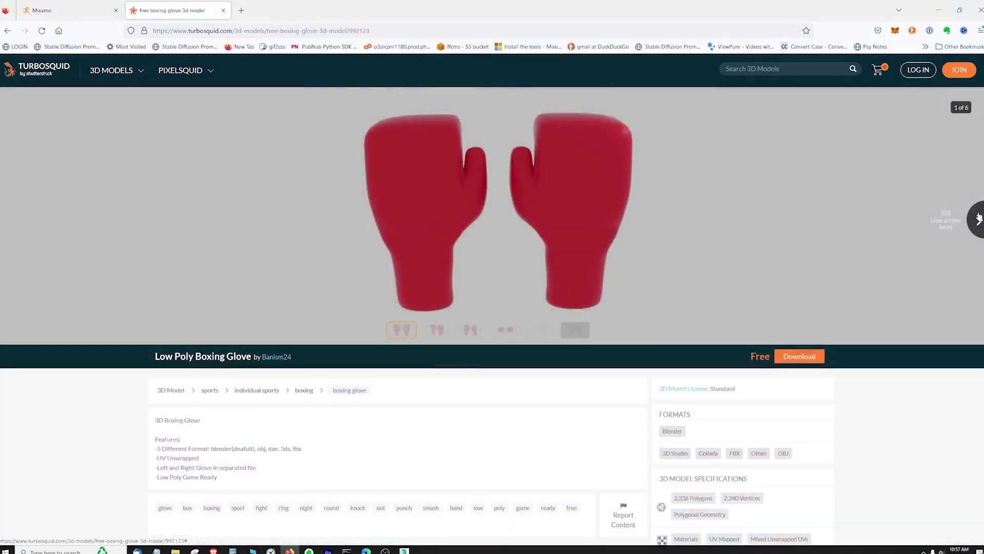
Cycle through the boxing glove preview images until the white glove appears.
{"action": "left_click", "coordinate": [979, 218]}
{"action": "left_click", "coordinate": [979, 217]}
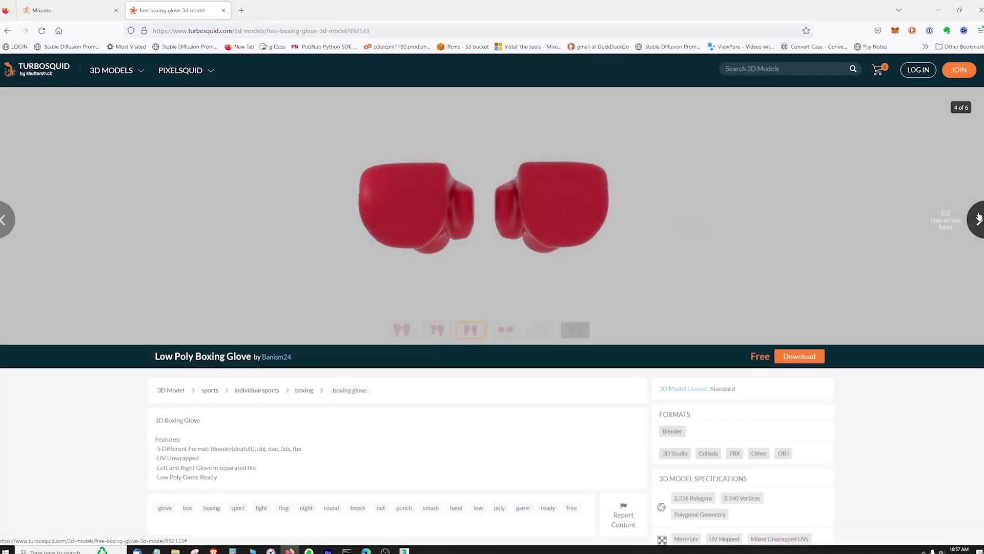
{"action": "left_click", "coordinate": [979, 217]}
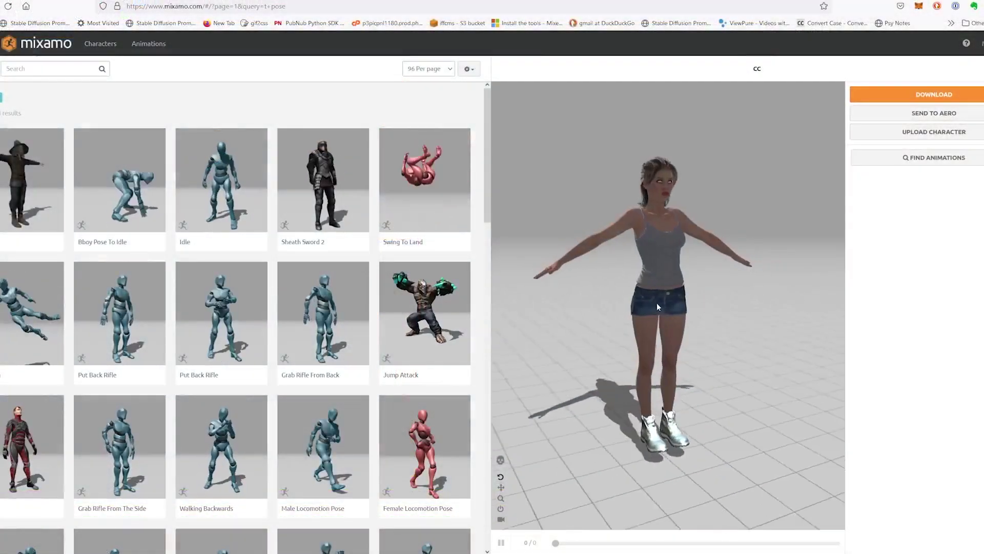
Orbit the preview to the character's side and try two different Boxing animations.
{"action": "left_click_drag", "start_coordinate": [661, 307], "coordinate": [619, 306]}
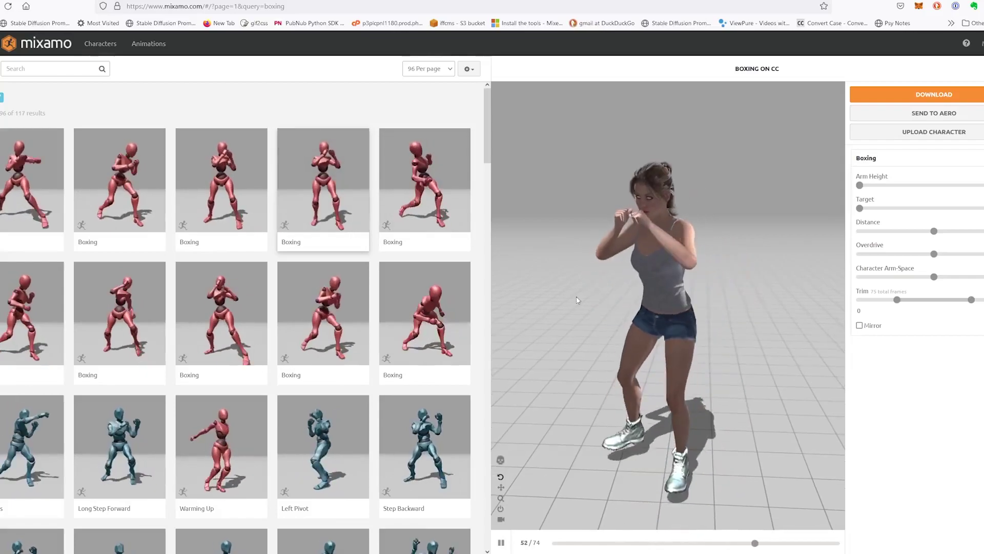
{"action": "left_click", "coordinate": [105, 162]}
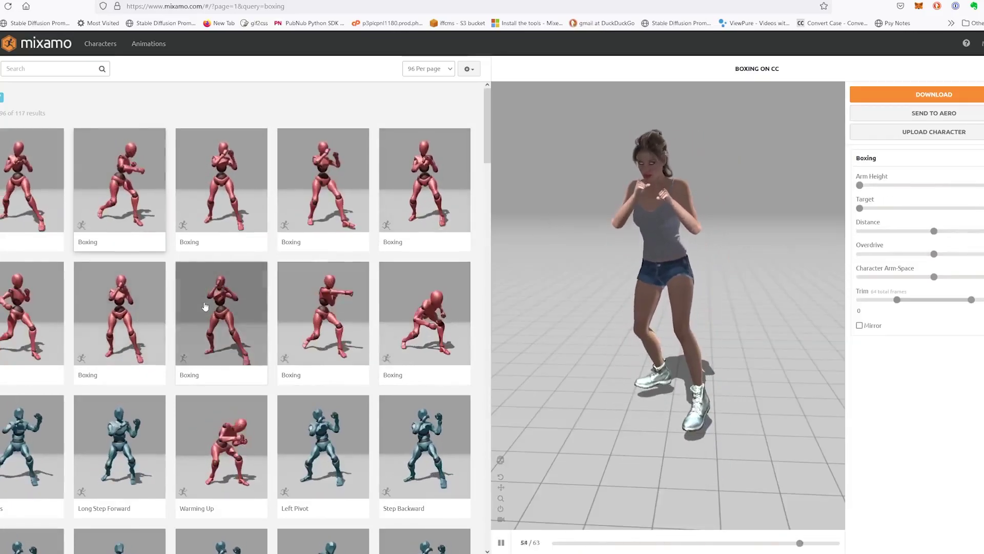
{"action": "left_click", "coordinate": [205, 306]}
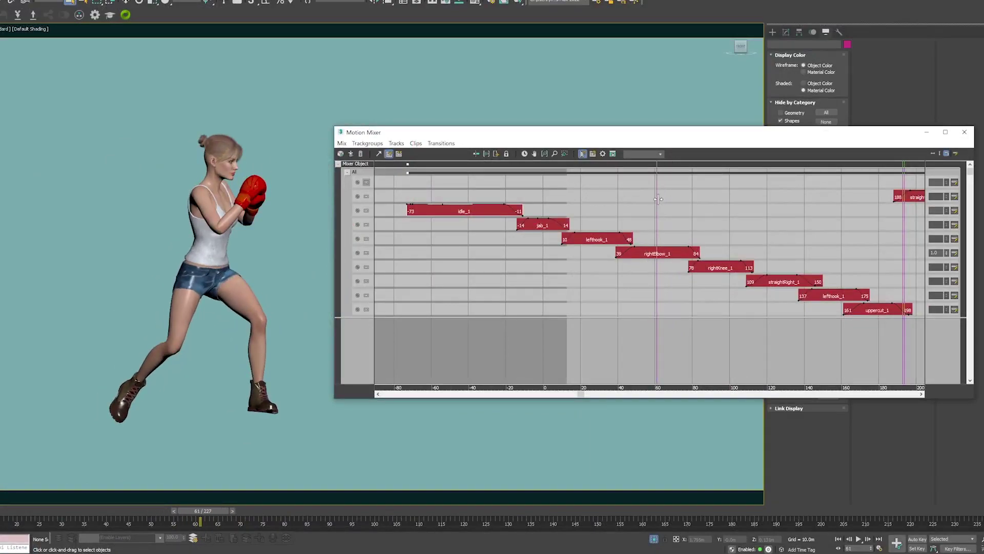
Scrub the boxing animation back to around frame 13 and bring Render Setup forward.
{"action": "left_click_drag", "start_coordinate": [658, 199], "coordinate": [585, 207]}
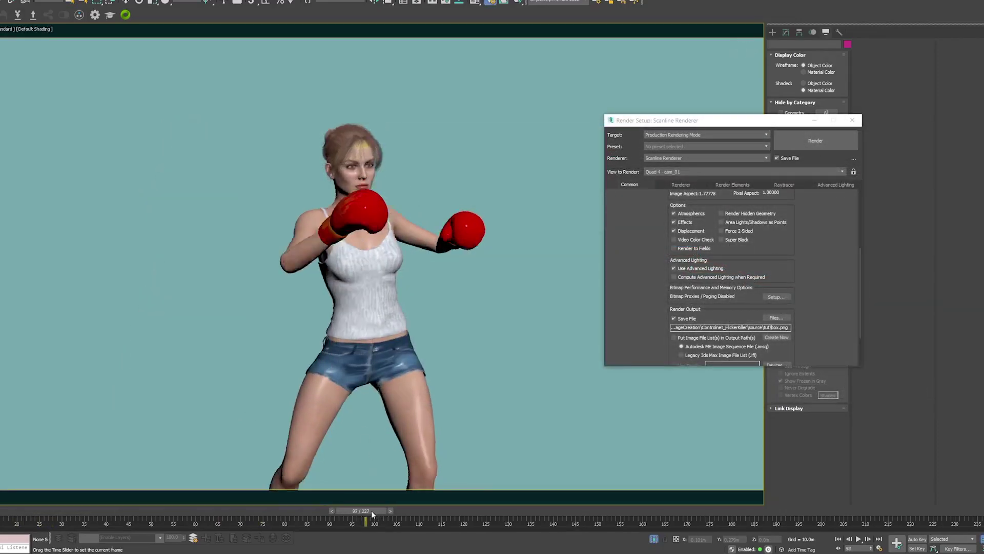
{"action": "left_click_drag", "start_coordinate": [367, 514], "coordinate": [5, 514]}
{"action": "left_click", "coordinate": [818, 144]}
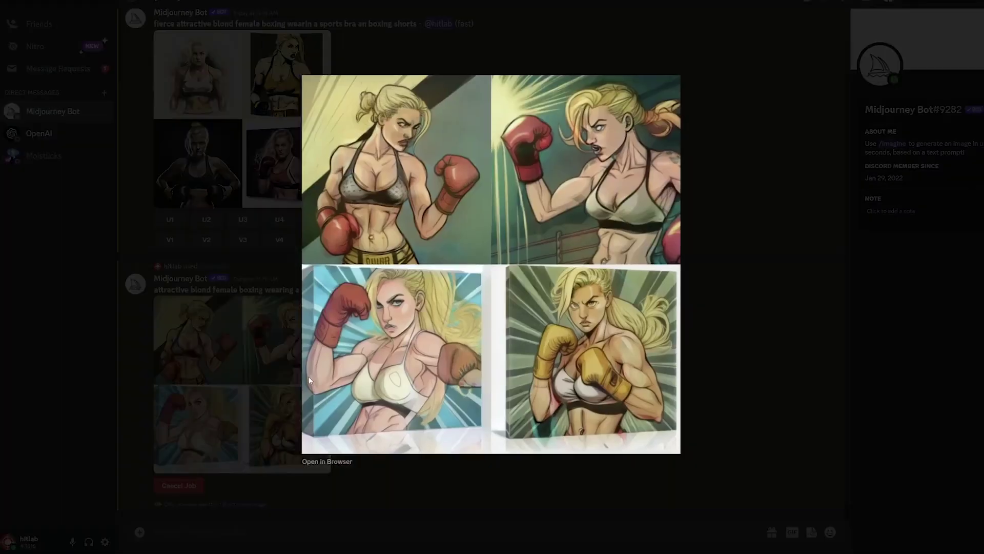
Close the enlarged Midjourney grid and request another blonde boxer image.
{"action": "left_click", "coordinate": [795, 347]}
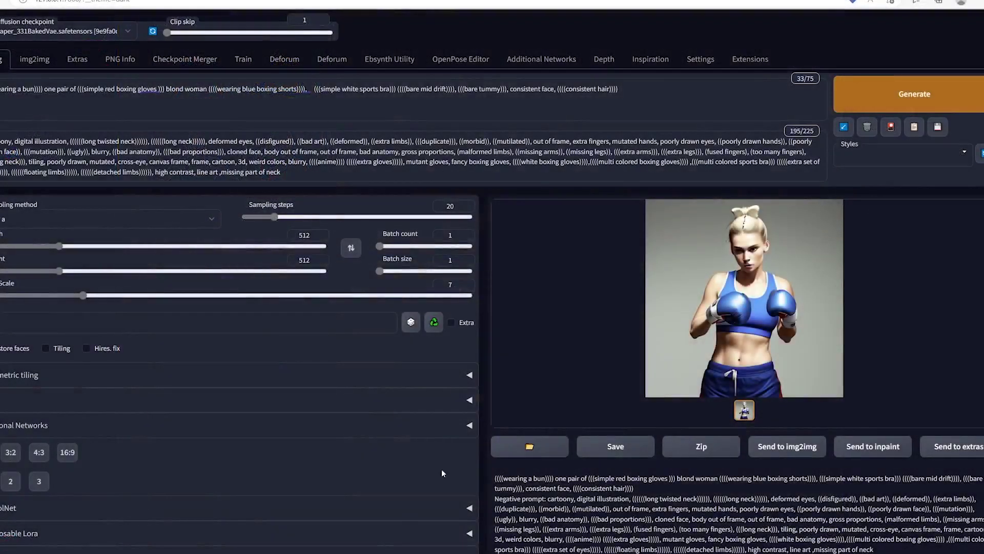
{"action": "left_click", "coordinate": [878, 105]}
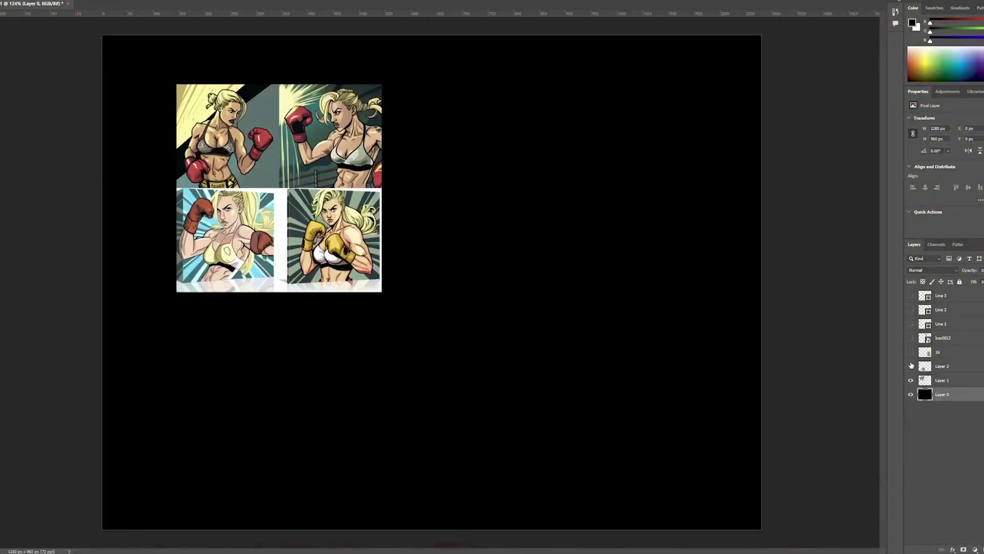
Show the boxer photo, 3D render, Line 1–3 arrows and green-background layer 16.
{"action": "left_click", "coordinate": [910, 366]}
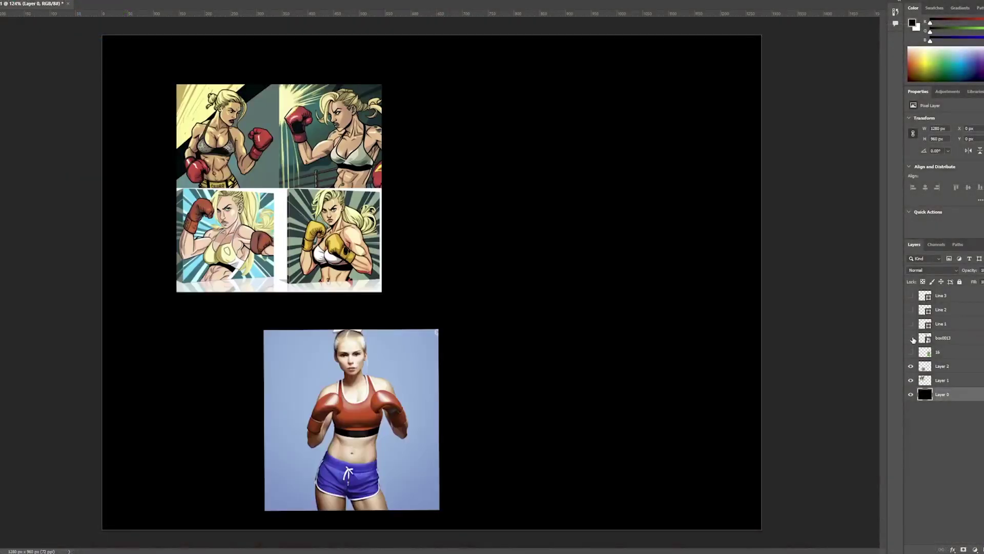
{"action": "left_click", "coordinate": [912, 338]}
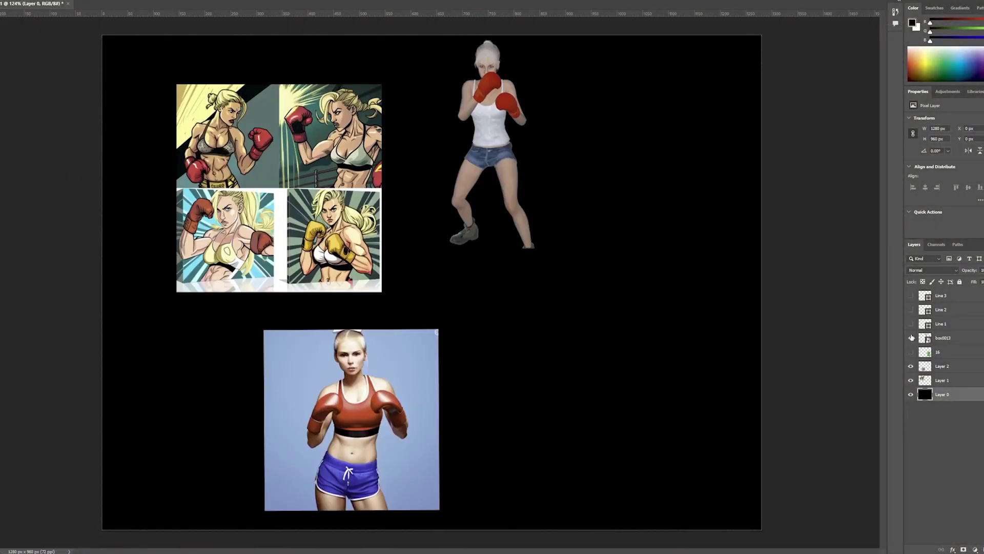
{"action": "left_click", "coordinate": [911, 352]}
{"action": "left_click", "coordinate": [911, 296]}
{"action": "left_click", "coordinate": [910, 310]}
{"action": "left_click", "coordinate": [911, 323]}
{"action": "left_click", "coordinate": [910, 323]}
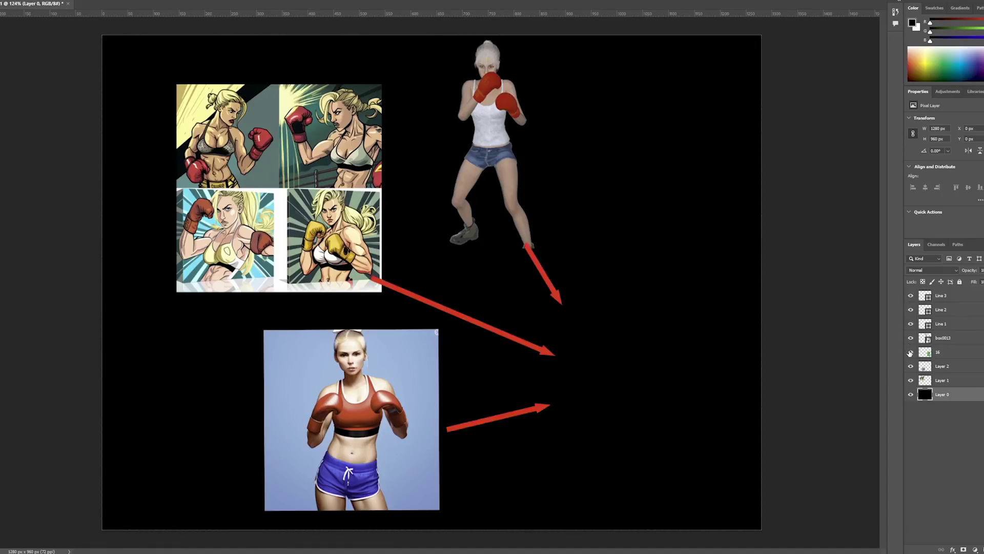
{"action": "left_click", "coordinate": [910, 353]}
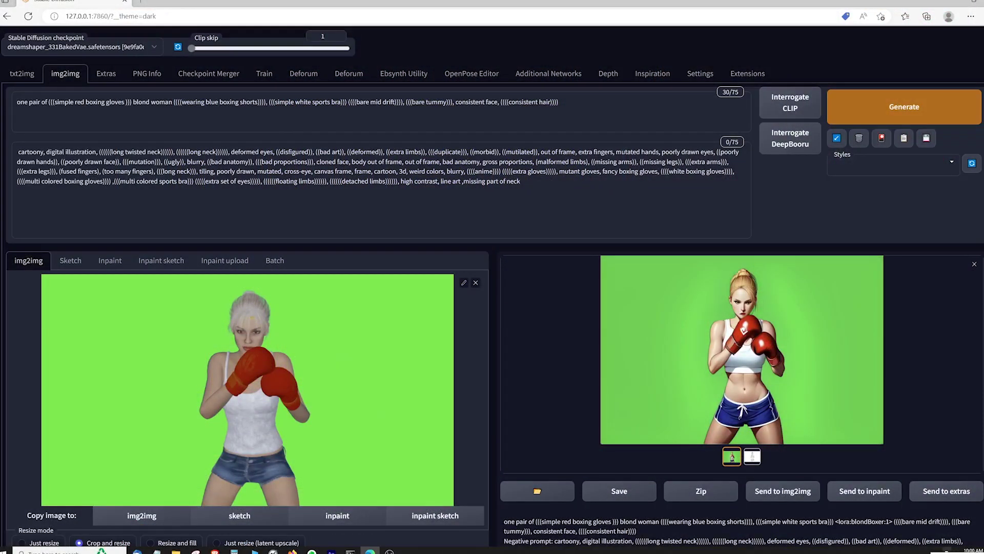
Paste <lora:blondBoxer:1> into the img2img positive prompt and scroll down to the settings.
{"action": "type", "text": "<lora:blondBoxer:1>"}
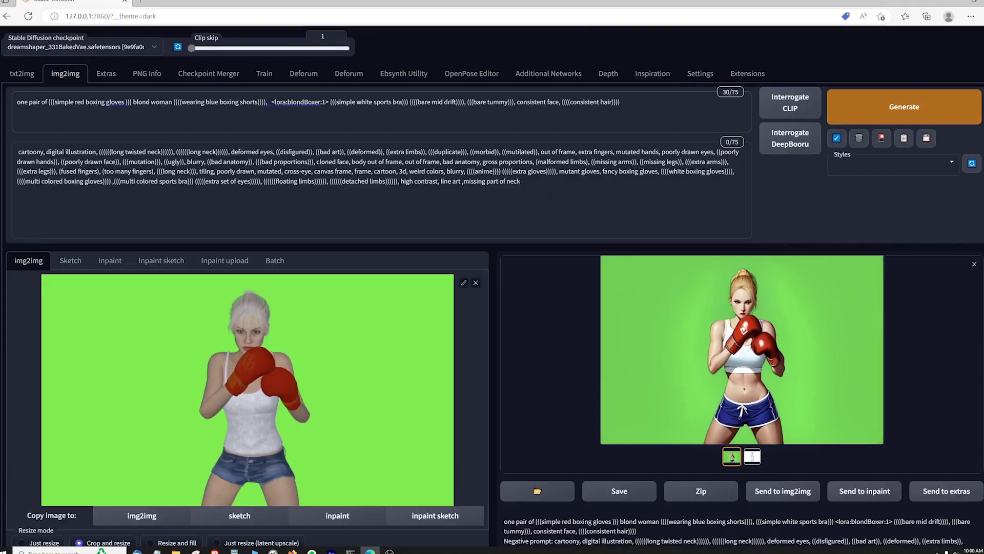
{"action": "scroll", "coordinate": [550, 195], "scroll_direction": "down", "scroll_amount": 3}
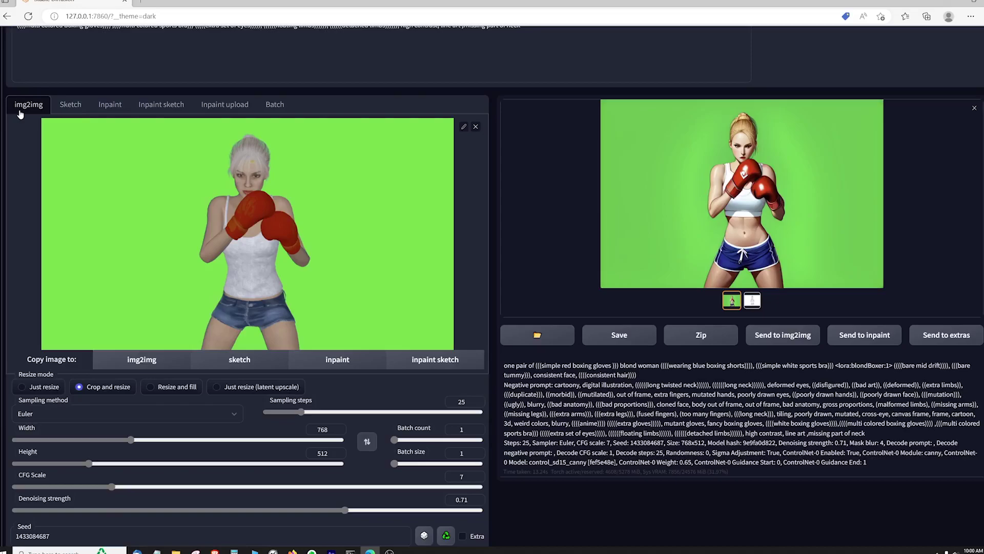
{"action": "scroll", "coordinate": [19, 114], "scroll_direction": "down", "scroll_amount": 3}
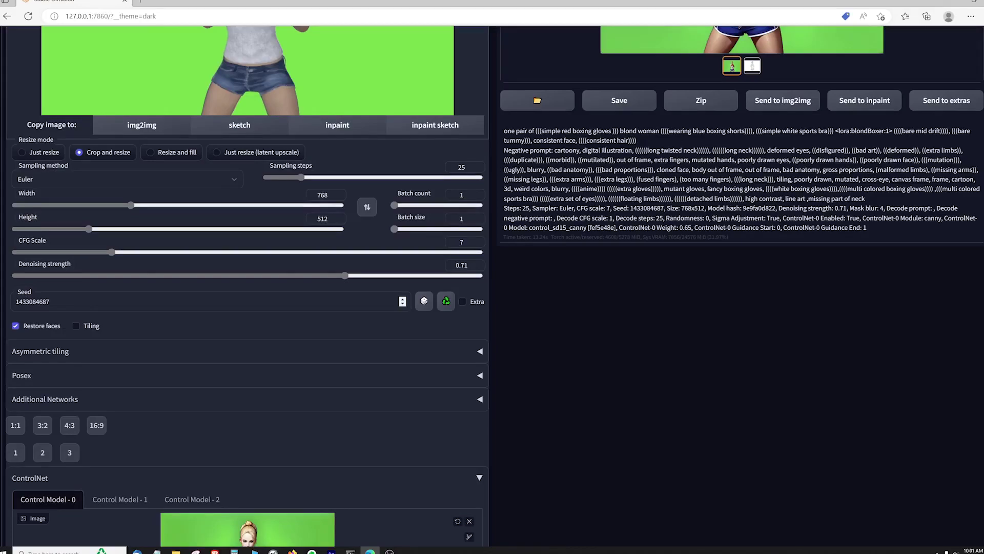
{"action": "scroll", "coordinate": [172, 298], "scroll_direction": "down", "scroll_amount": 6}
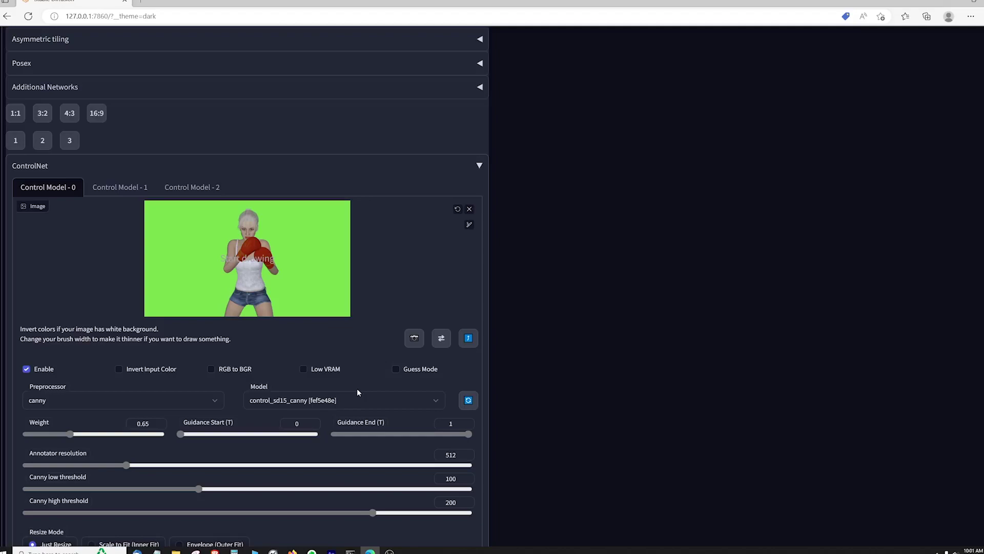
{"action": "scroll", "coordinate": [357, 390], "scroll_direction": "down", "scroll_amount": 3}
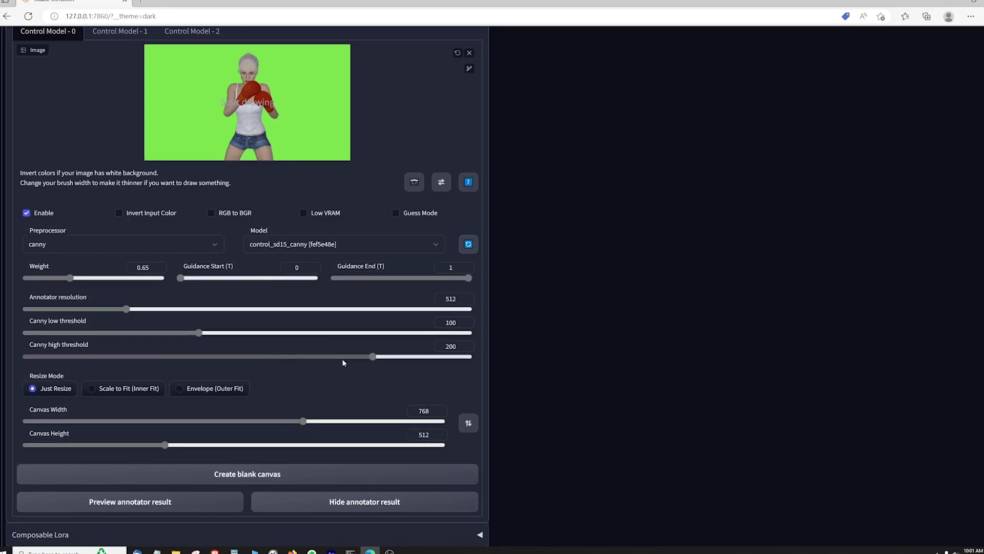
{"action": "scroll", "coordinate": [343, 363], "scroll_direction": "down", "scroll_amount": 6}
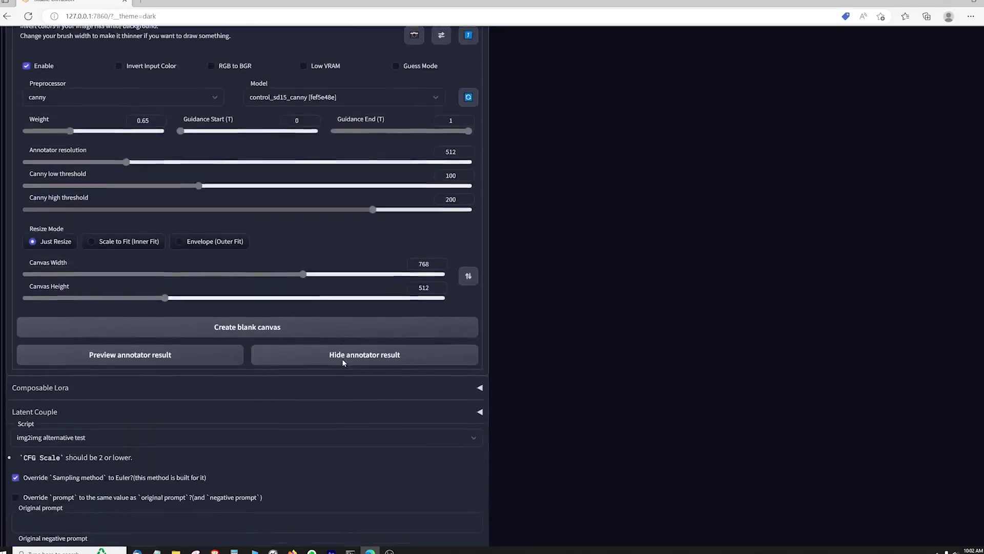
{"action": "scroll", "coordinate": [343, 362], "scroll_direction": "down", "scroll_amount": 1}
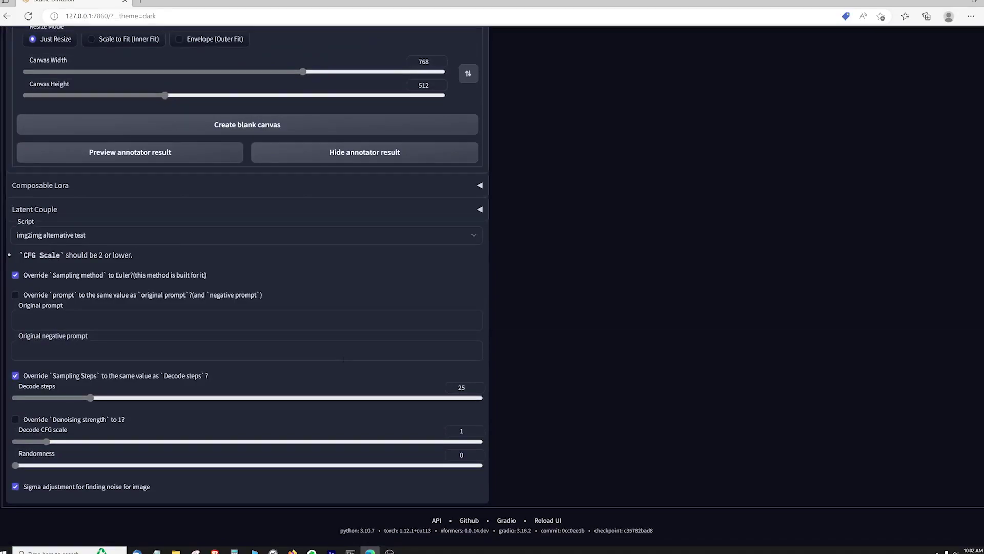
{"action": "left_click", "coordinate": [474, 235]}
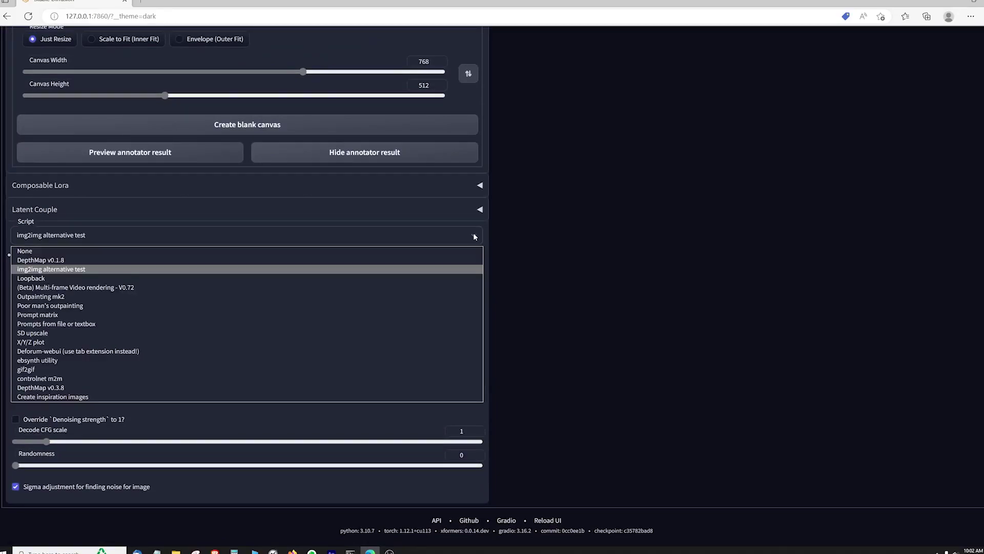
{"action": "left_click", "coordinate": [575, 263]}
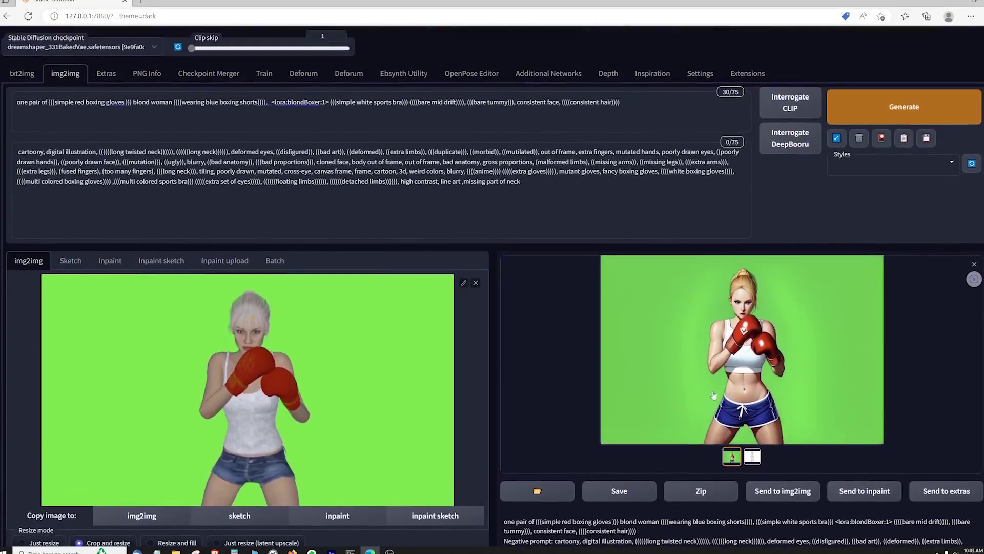
Review the generated boxer full-size, then clear the image from the ControlNet input.
{"action": "left_click", "coordinate": [752, 342]}
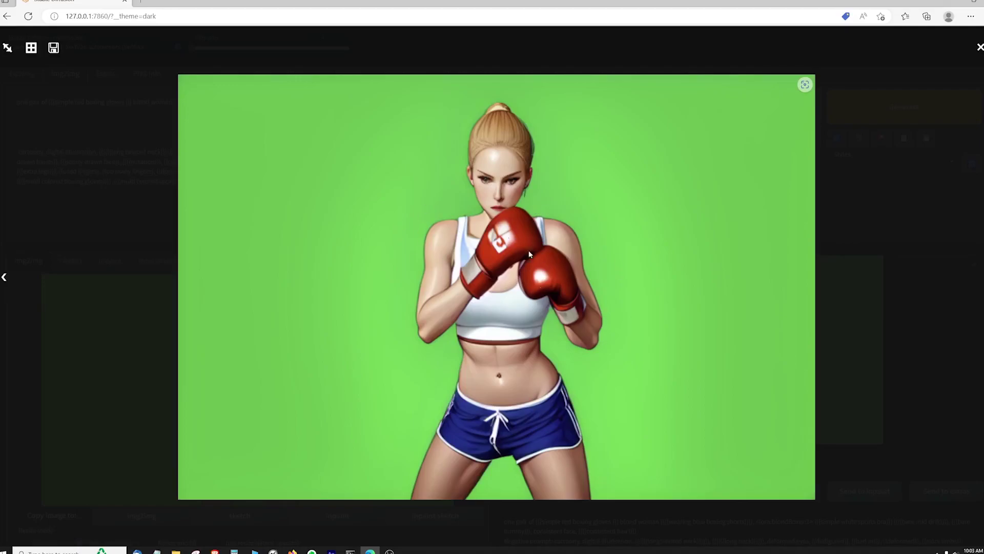
{"action": "left_click", "coordinate": [856, 357]}
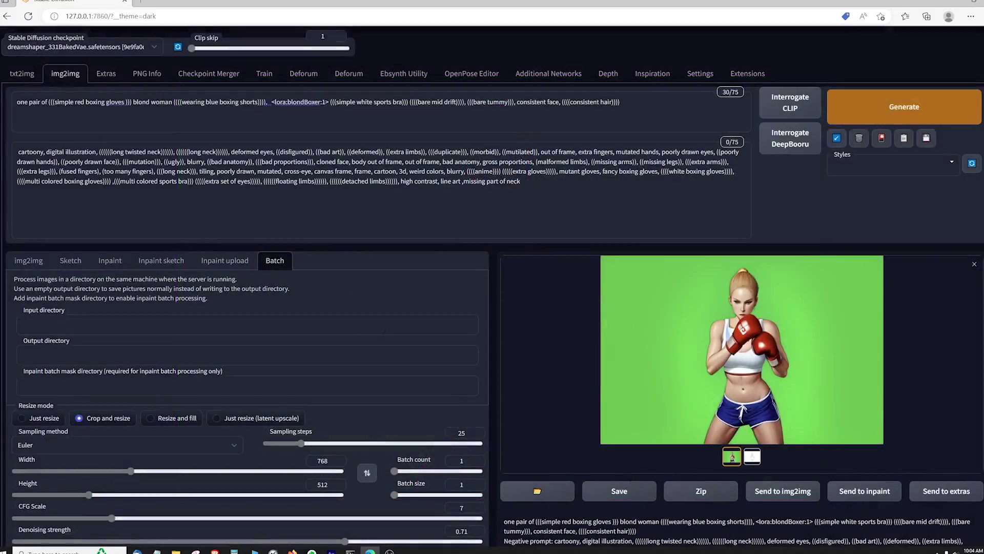
{"action": "scroll", "coordinate": [385, 330], "scroll_direction": "down", "scroll_amount": 9}
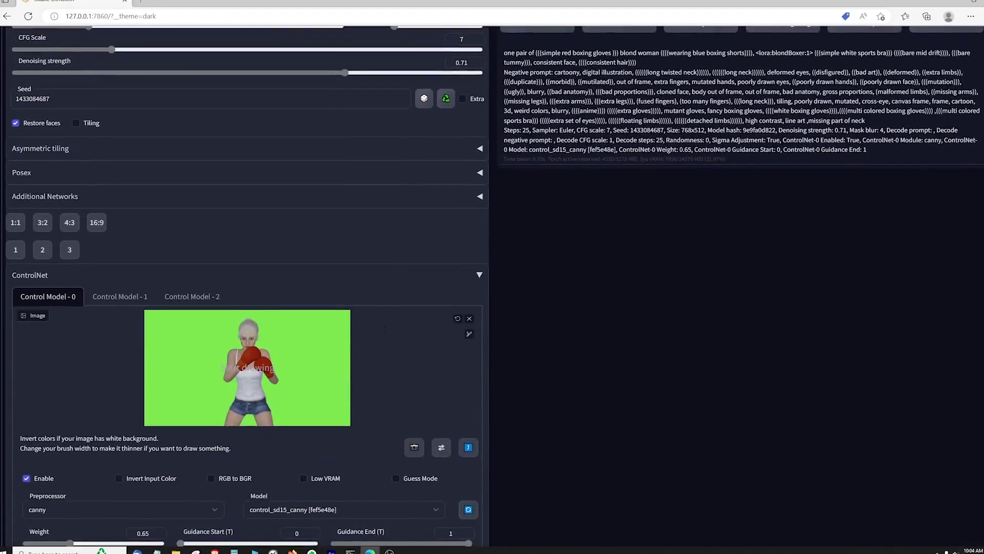
{"action": "left_click", "coordinate": [470, 319]}
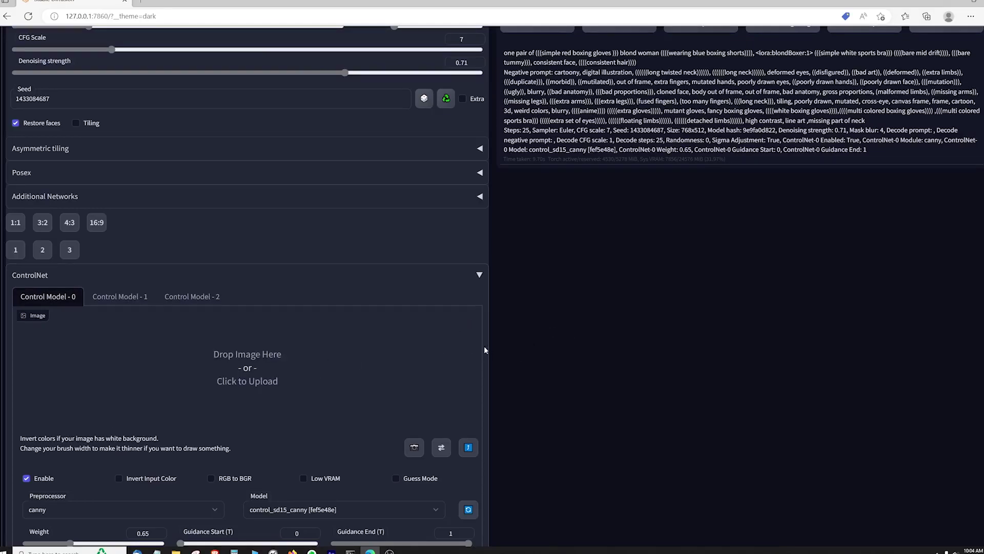
Batch-process source\medium into BatchRendersMediumShot_v02 and bring up the rendered frames folder.
{"action": "scroll", "coordinate": [429, 343], "scroll_direction": "up", "scroll_amount": 5}
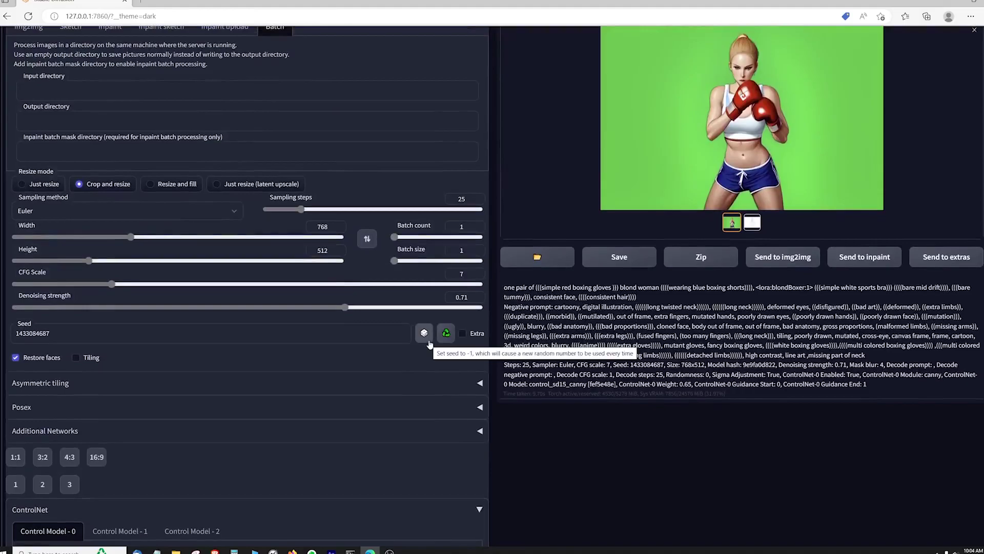
{"action": "scroll", "coordinate": [430, 343], "scroll_direction": "up", "scroll_amount": 5}
{"action": "right_click", "coordinate": [110, 324]}
{"action": "left_click", "coordinate": [143, 419]}
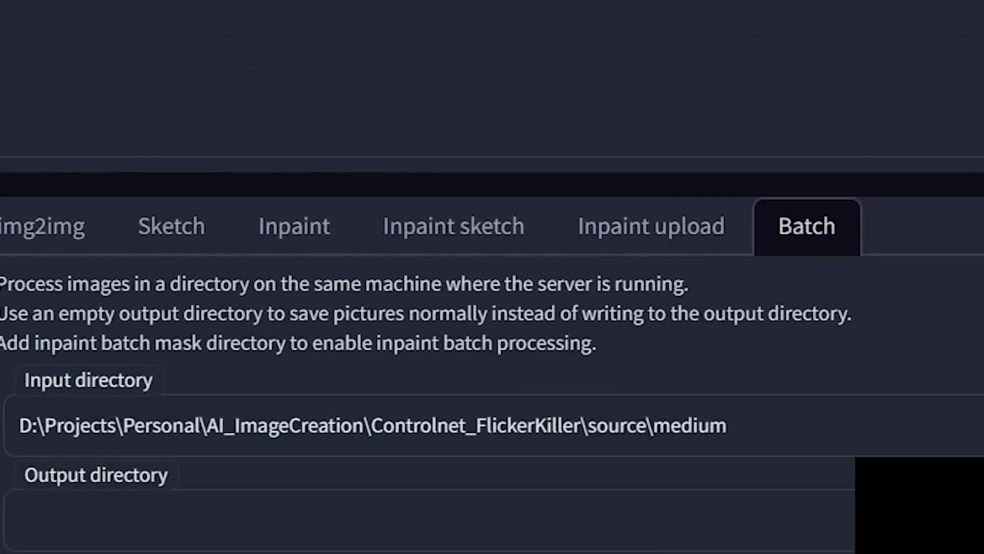
{"action": "right_click", "coordinate": [589, 510]}
{"action": "left_click", "coordinate": [264, 436]}
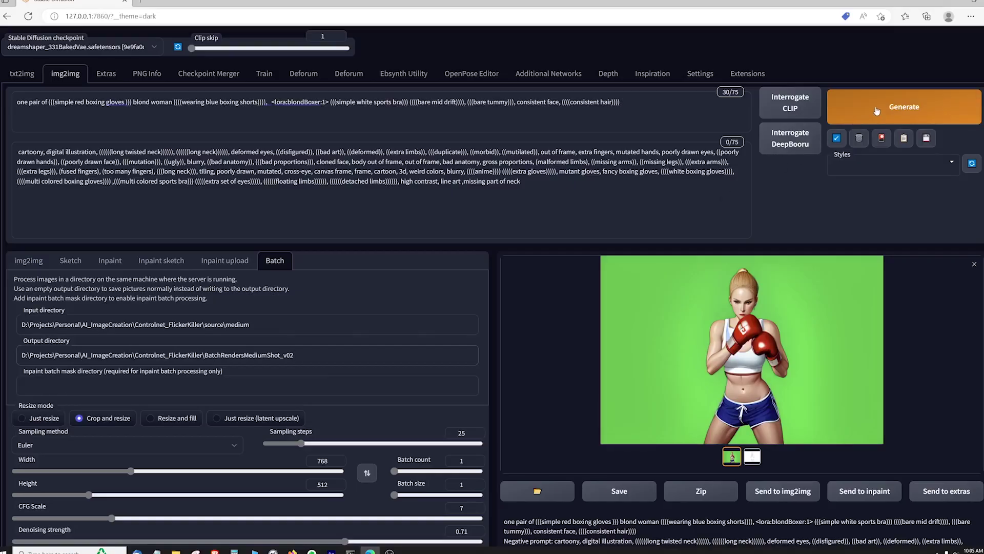
{"action": "left_click", "coordinate": [871, 114]}
{"action": "mouse_move", "coordinate": [176, 551]}
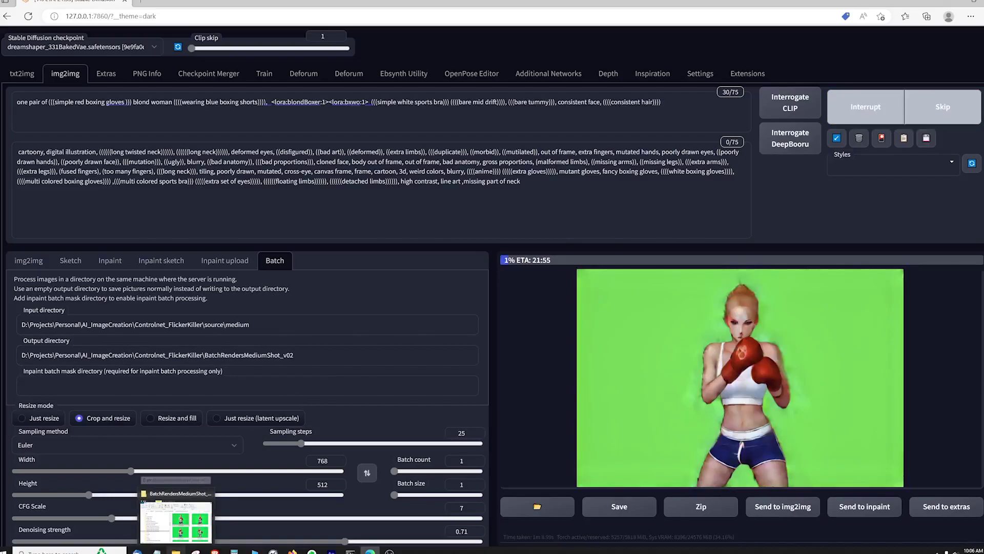
{"action": "left_click", "coordinate": [176, 521]}
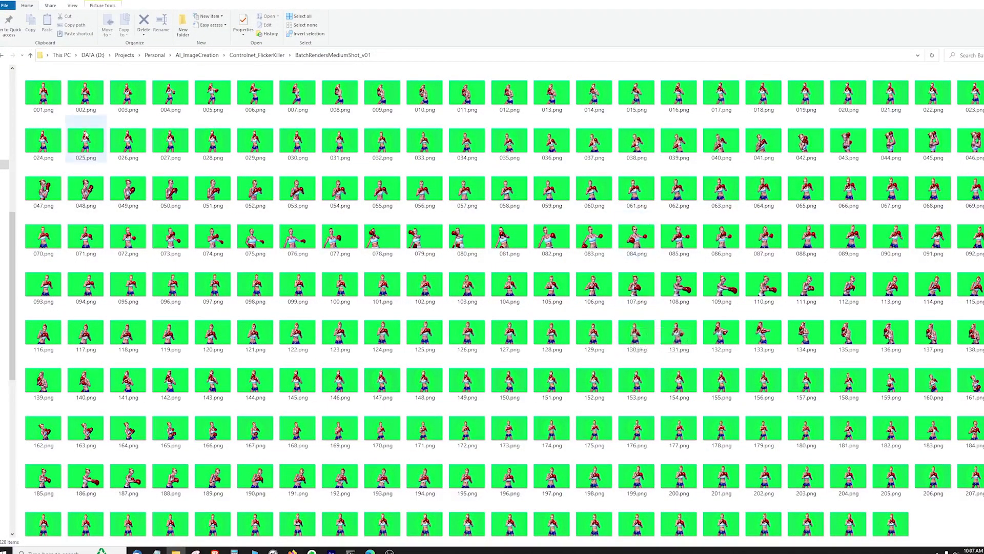
Open 001.png and step through the rendered frames up to 015.png.
{"action": "double_click", "coordinate": [43, 93]}
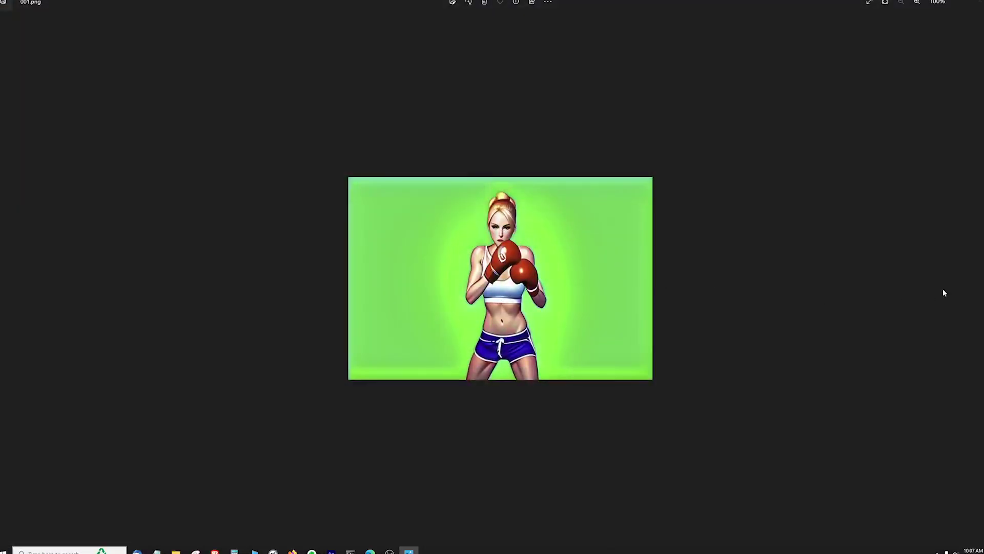
{"action": "key", "text": "Right"}
{"action": "key", "text": "Right"}
{"action": "key", "text": "Right"}
{"action": "key", "text": "Right"}
{"action": "key", "text": "Right"}
{"action": "key", "text": "Right"}
{"action": "key", "text": "Right"}
{"action": "key", "text": "Right"}
{"action": "key", "text": "Right"}
{"action": "key", "text": "Right"}
{"action": "key", "text": "Right"}
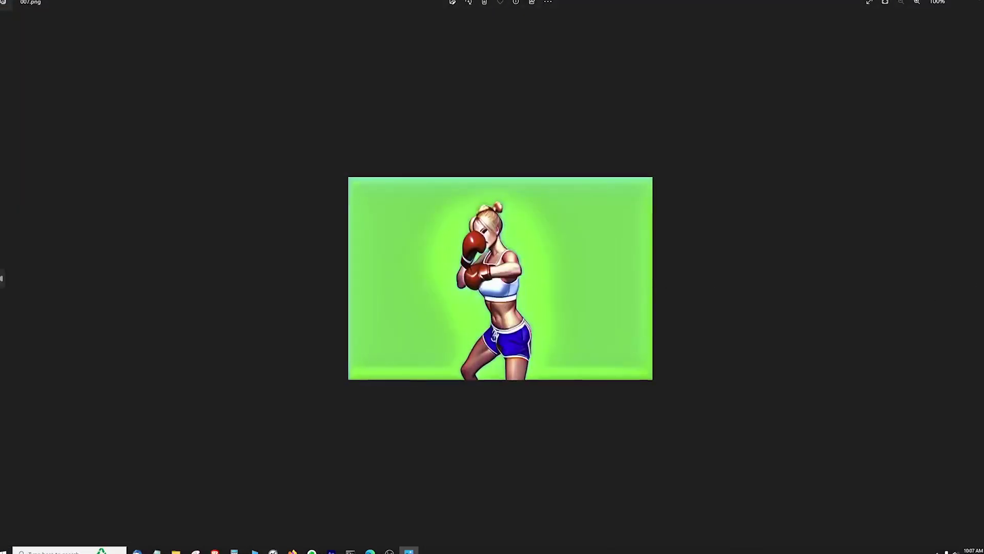
{"action": "key", "text": "Right"}
{"action": "key", "text": "Right"}
{"action": "key", "text": "Right"}
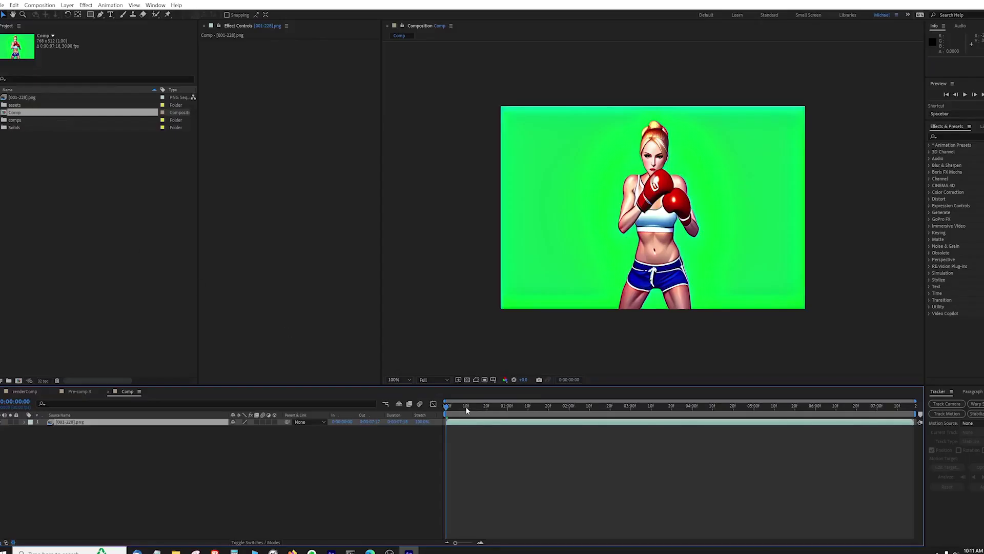
Play the composition preview of the rendered boxer PNG sequence in After Effects.
{"action": "key", "text": "space"}
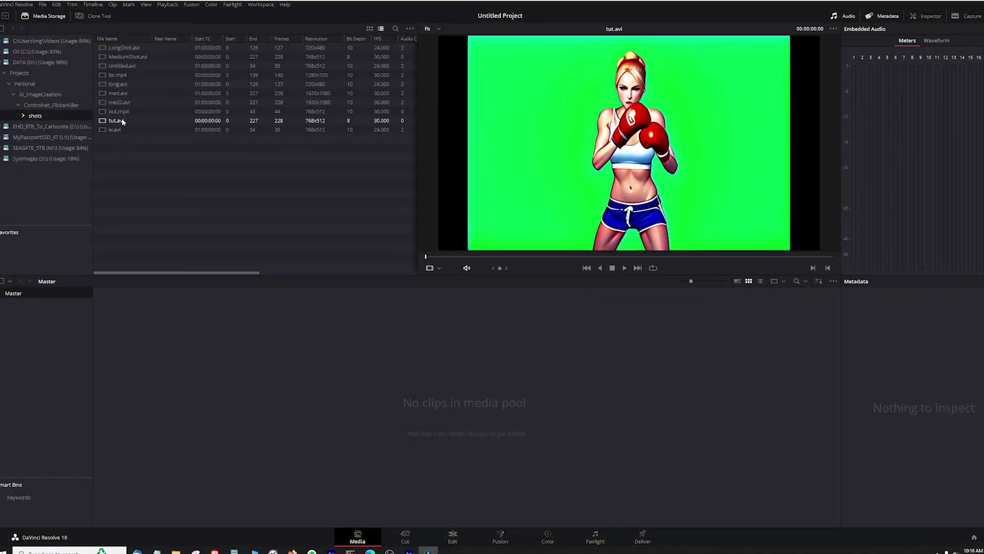
Add tut.avi to the media pool, match the project frame rate, and play it on Timeline 1.
{"action": "left_click_drag", "start_coordinate": [121, 121], "coordinate": [212, 345]}
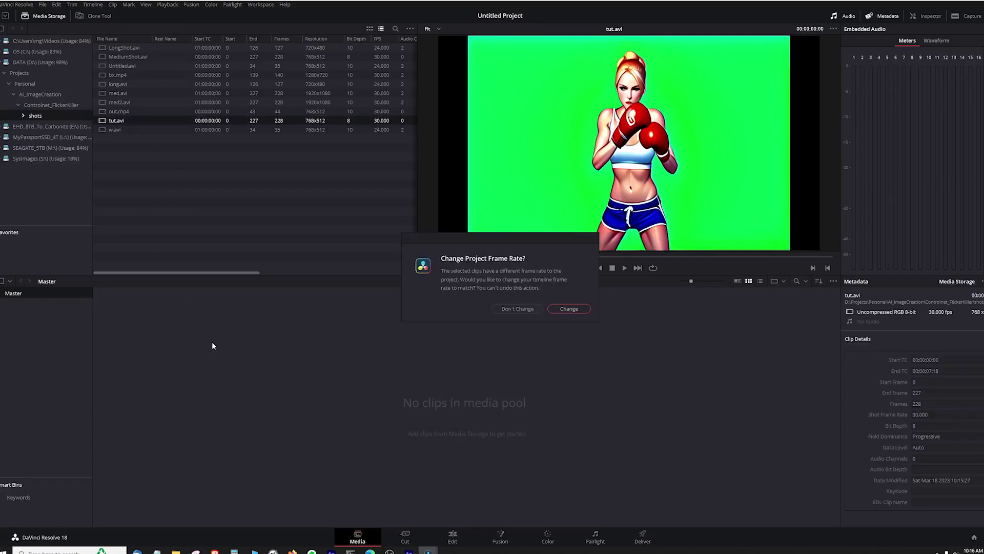
{"action": "left_click", "coordinate": [569, 309]}
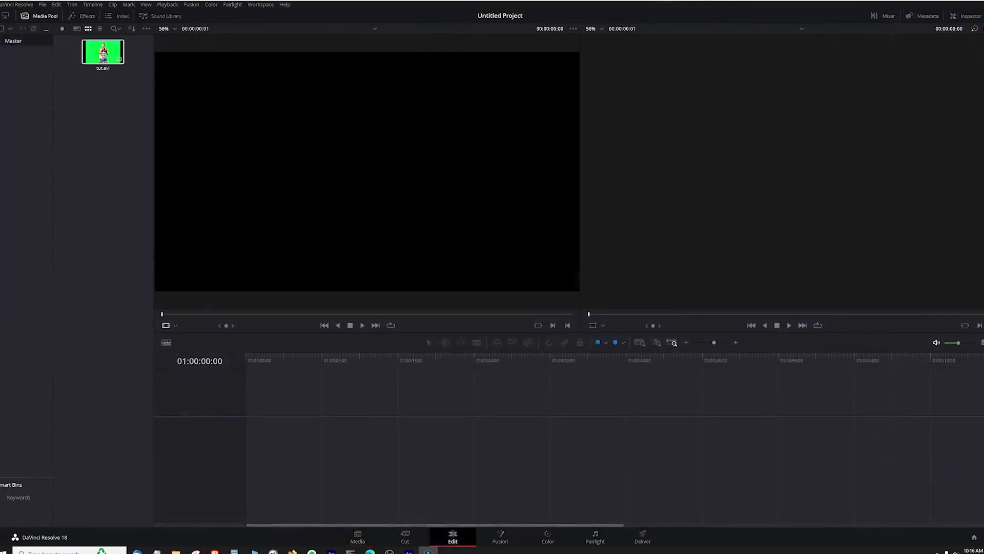
{"action": "left_click_drag", "start_coordinate": [103, 52], "coordinate": [279, 401]}
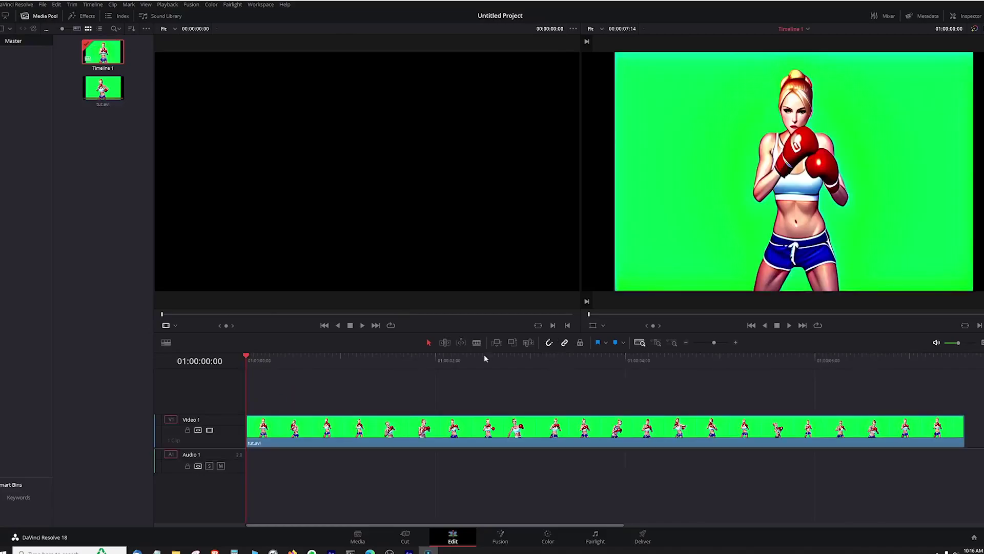
{"action": "left_click", "coordinate": [789, 325]}
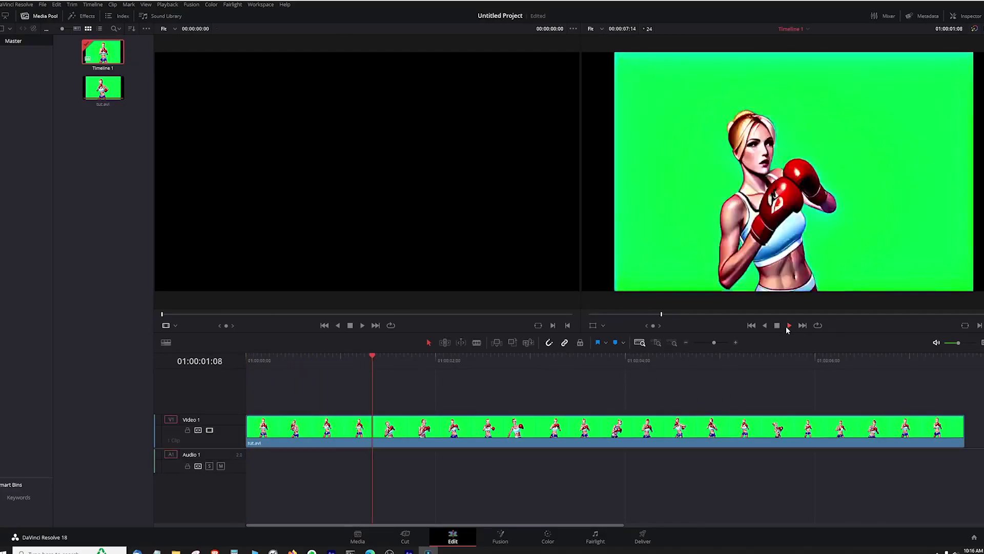
On the Fusion page, view MediaIn1 and add an Automatic Dirt Removal node.
{"action": "left_click", "coordinate": [500, 537]}
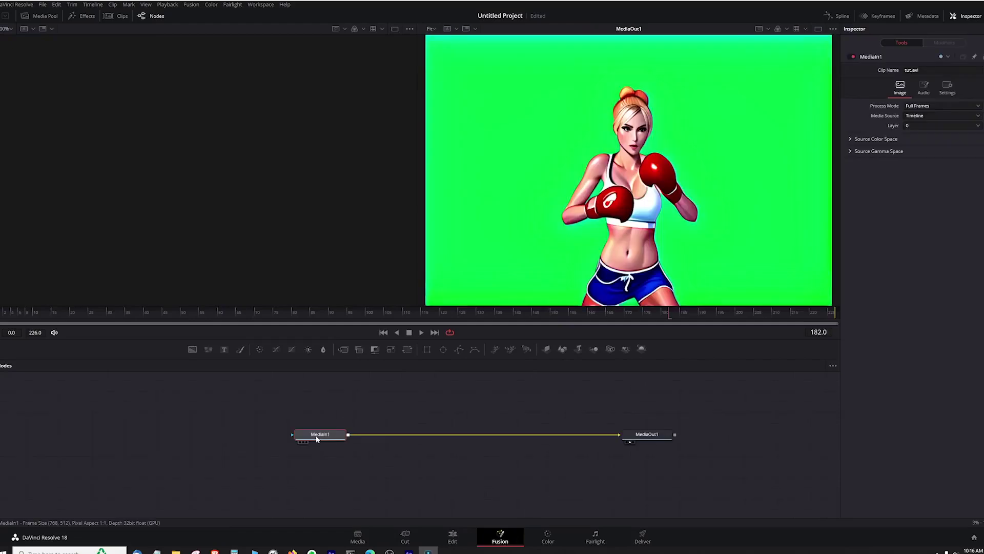
{"action": "key", "text": "1"}
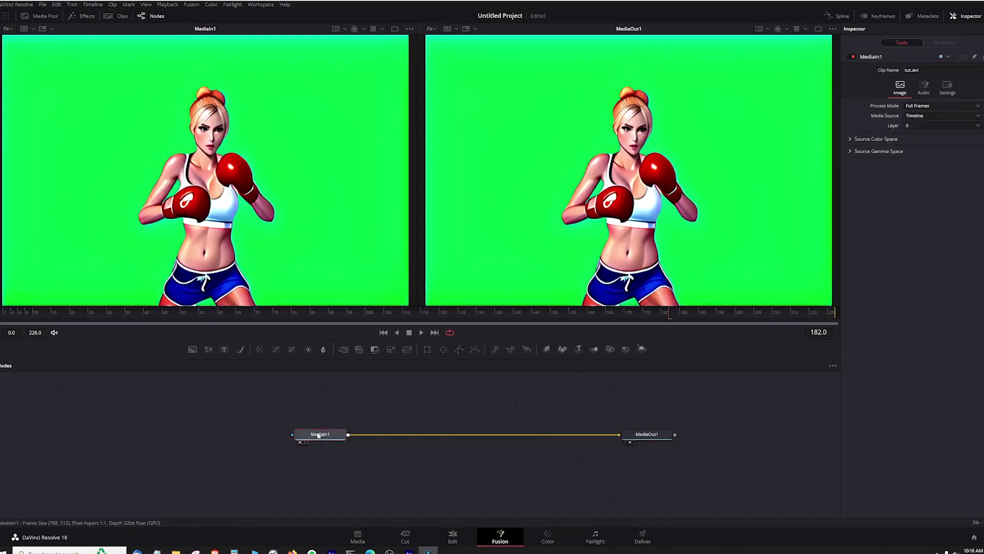
{"action": "key", "text": "shift+space"}
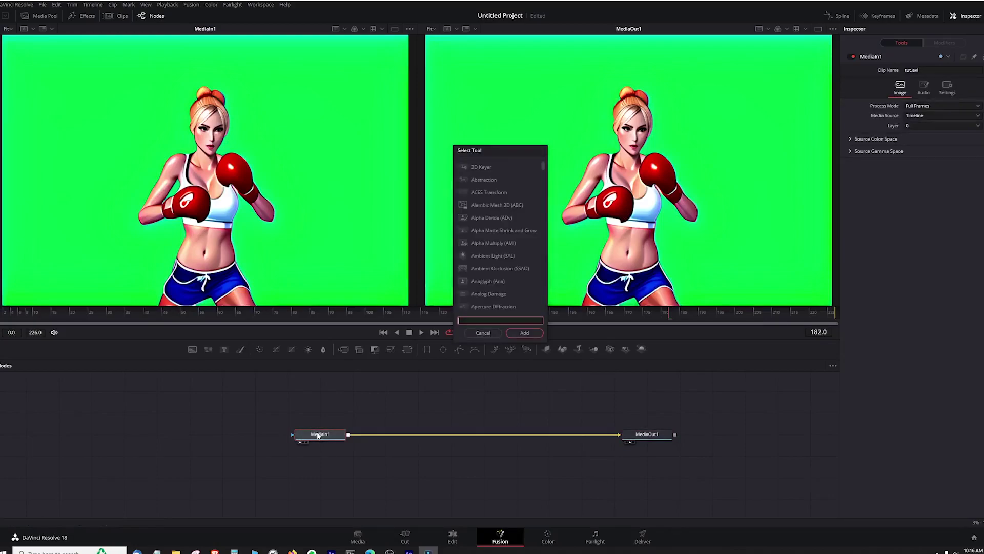
{"action": "type", "text": "Automatic Dirt Removal"}
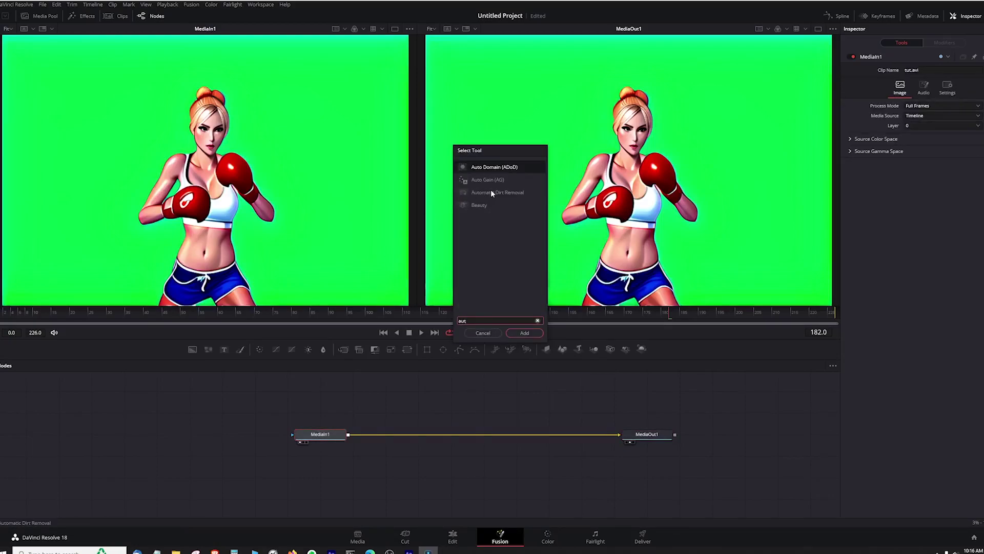
{"action": "key", "text": "Return"}
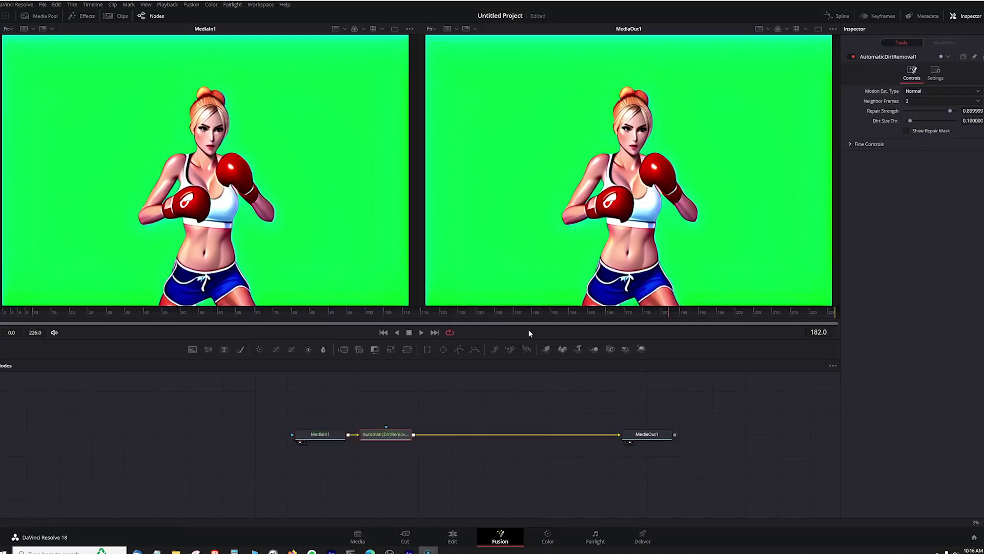
Add a Deflicker node set to the Fluoro Light preset and preview the result.
{"action": "key", "text": "shift+space"}
{"action": "type", "text": "Deflicker"}
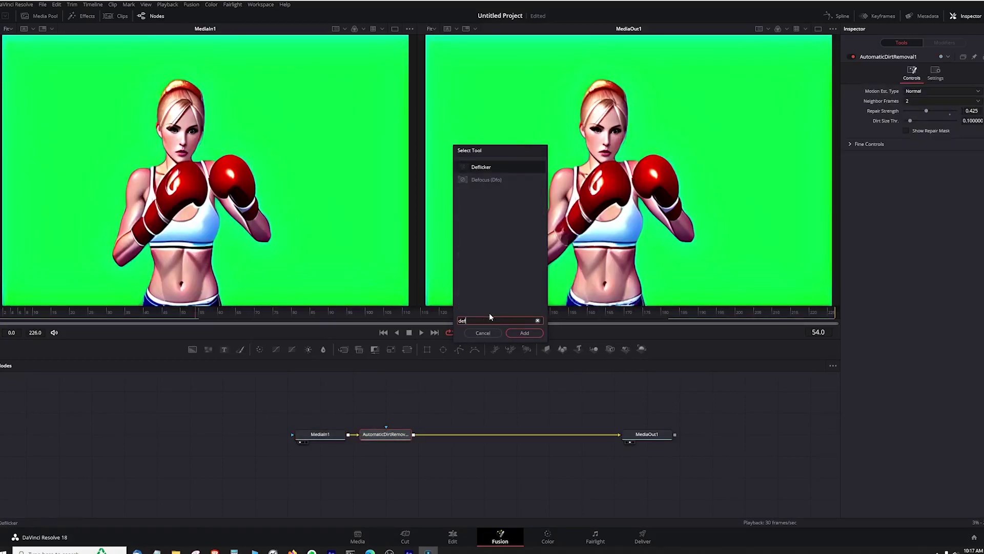
{"action": "left_click", "coordinate": [534, 332]}
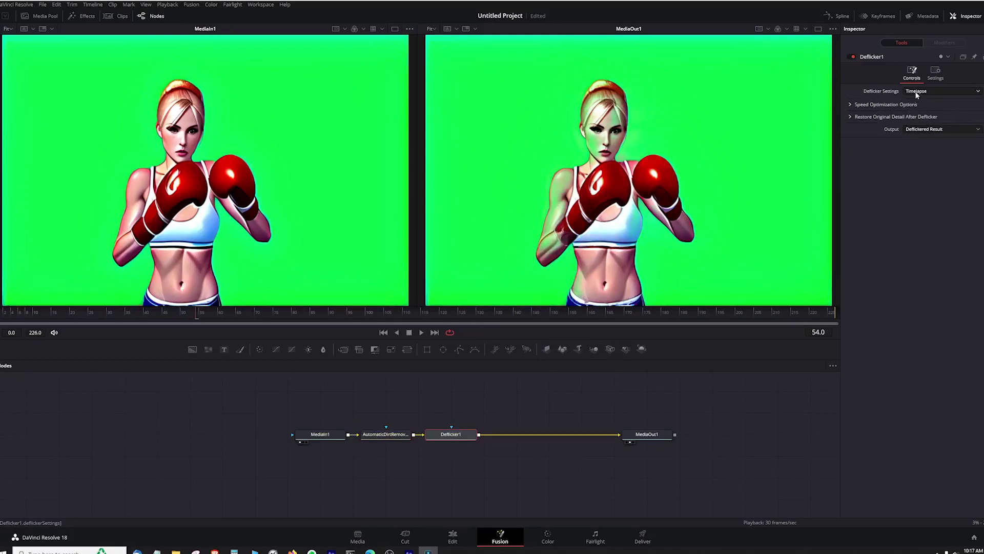
{"action": "left_click", "coordinate": [916, 95]}
{"action": "left_click", "coordinate": [918, 115]}
{"action": "left_click", "coordinate": [421, 332]}
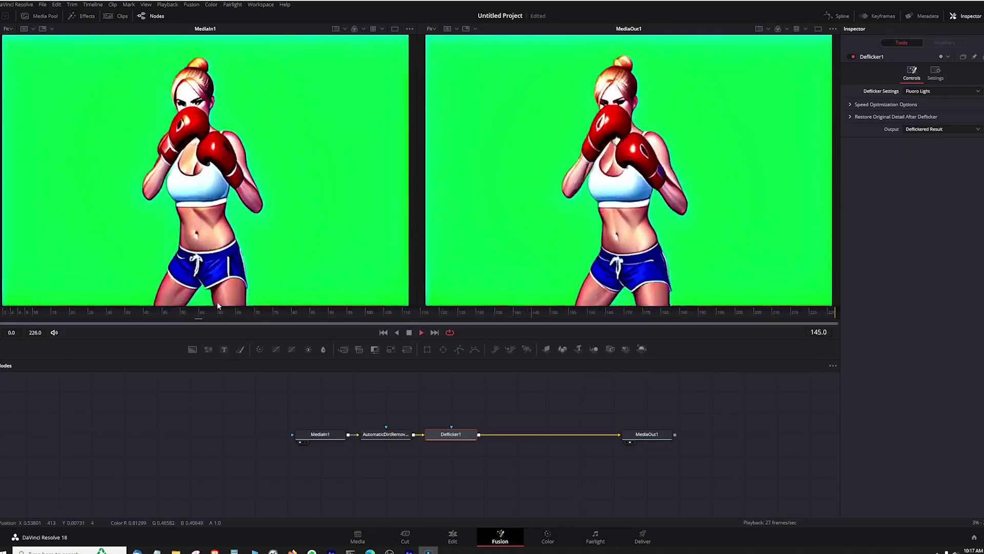
{"action": "left_click", "coordinate": [233, 311]}
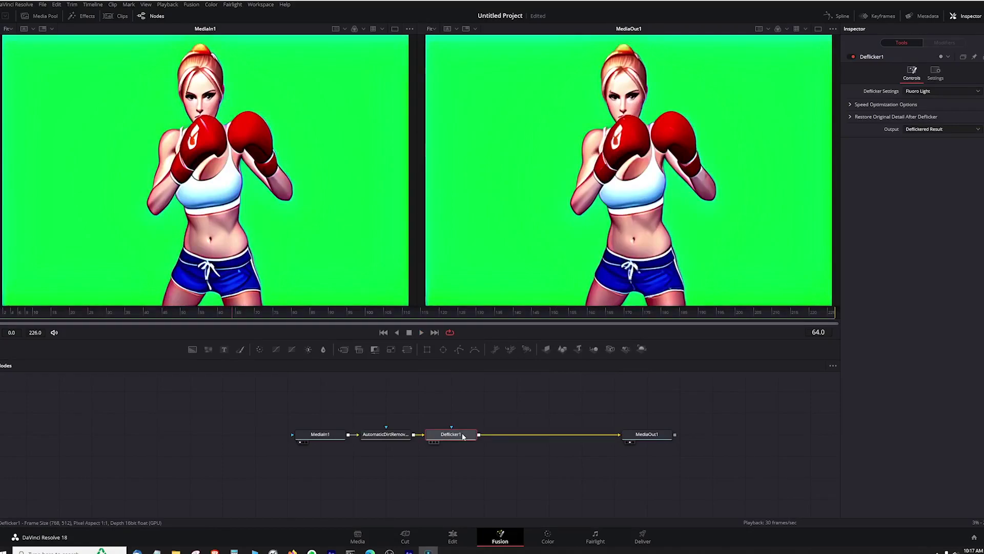
Duplicate Deflicker1 as Deflicker1_1, expand Restore Original Detail, preview, and import tutdav.avi.
{"action": "key", "text": "ctrl+c"}
{"action": "key", "text": "ctrl+v"}
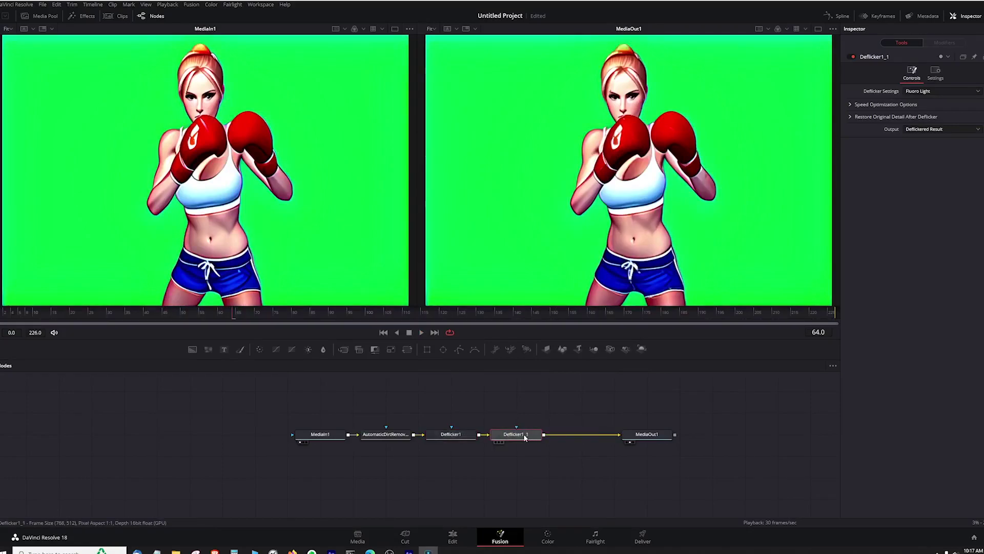
{"action": "left_click", "coordinate": [916, 116]}
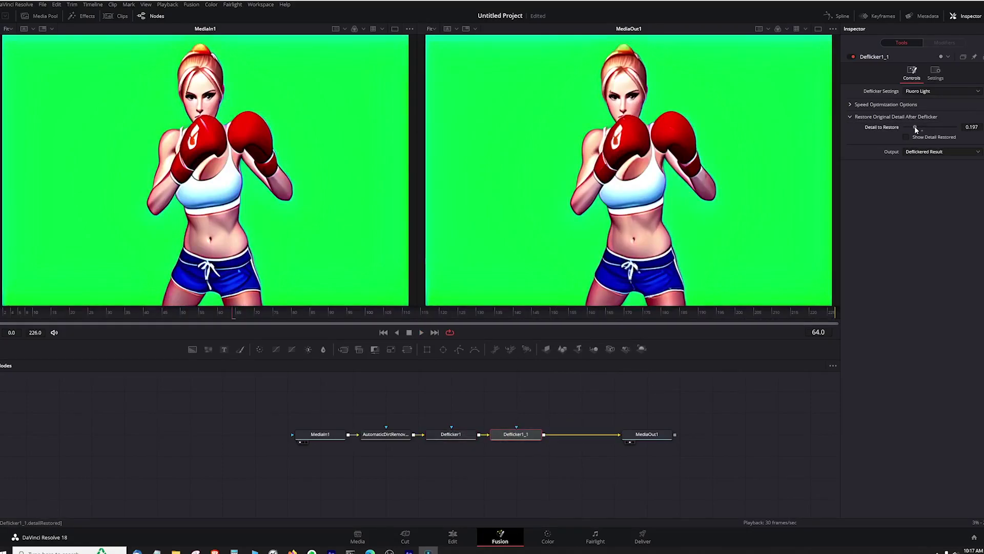
{"action": "left_click", "coordinate": [420, 332]}
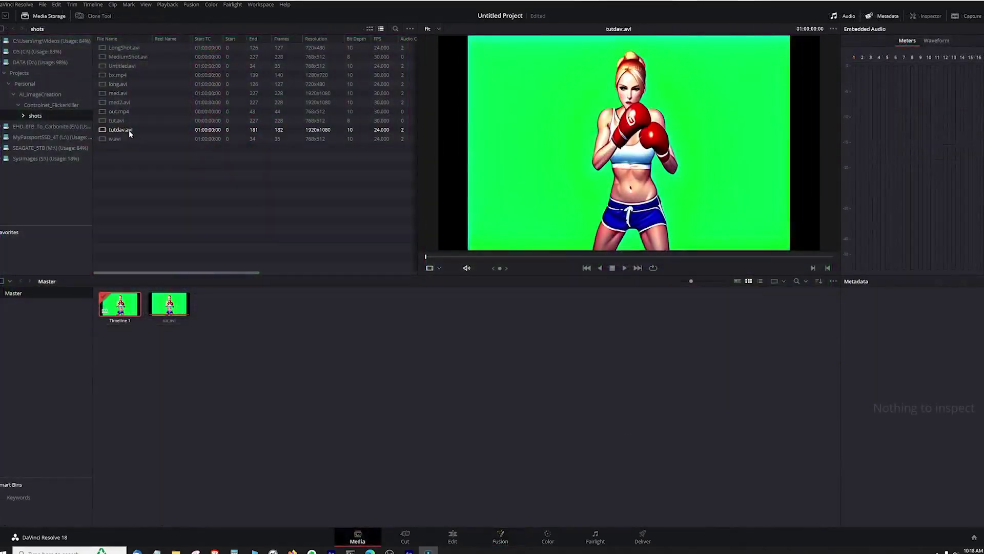
{"action": "left_click_drag", "start_coordinate": [128, 130], "coordinate": [218, 307]}
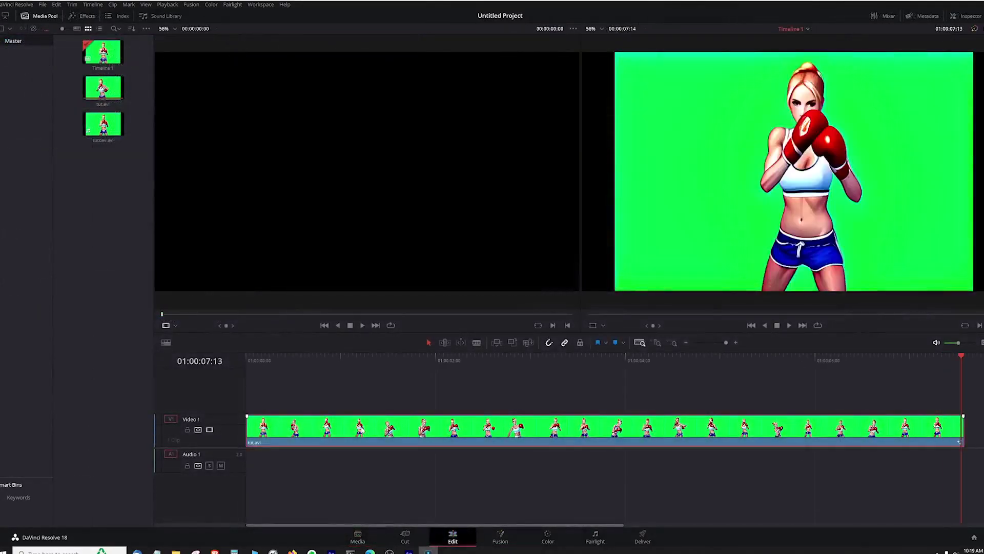
Give tutdav.avi a single Deflicker node in Fusion and play back the result.
{"action": "left_click", "coordinate": [500, 538]}
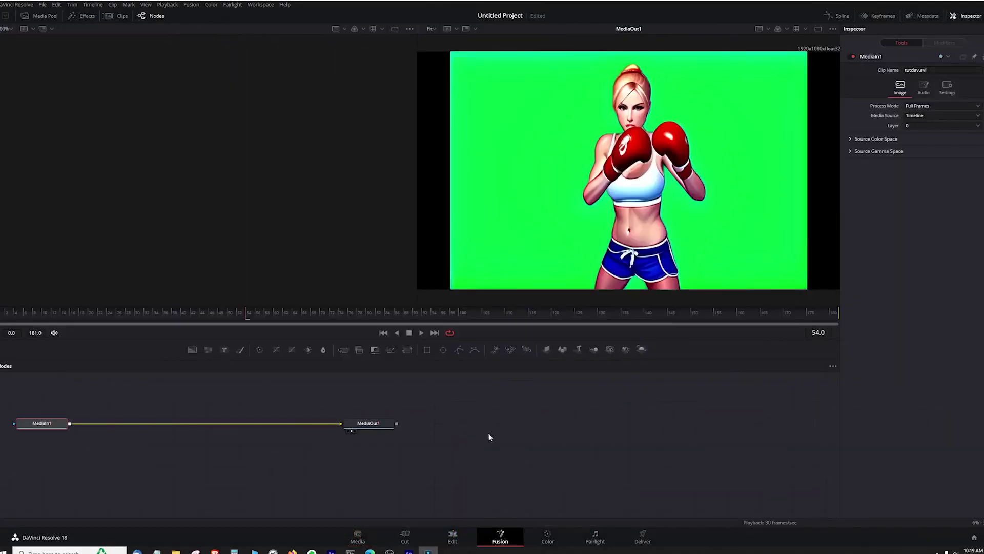
{"action": "left_click_drag", "start_coordinate": [493, 434], "coordinate": [688, 440]}
{"action": "key", "text": "shift+space"}
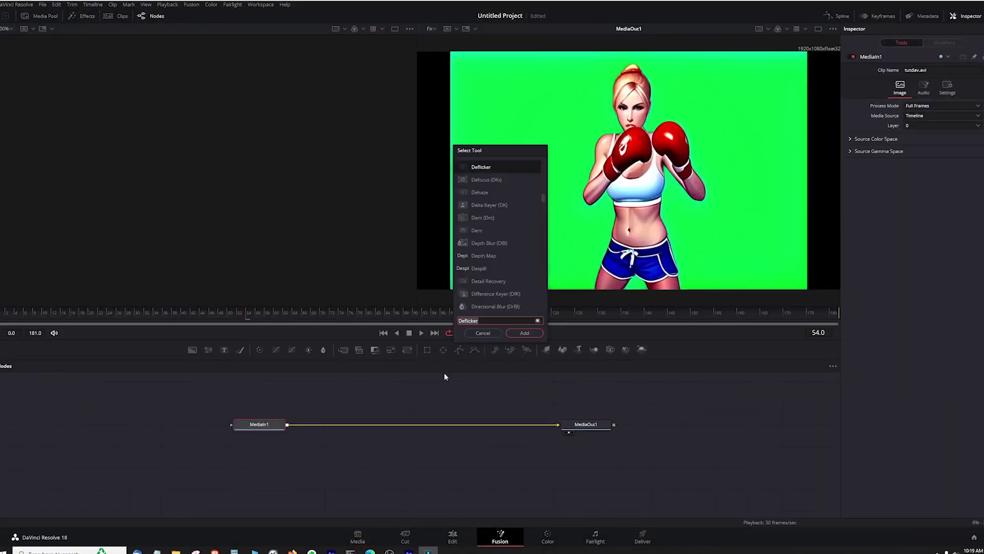
{"action": "left_click", "coordinate": [525, 333]}
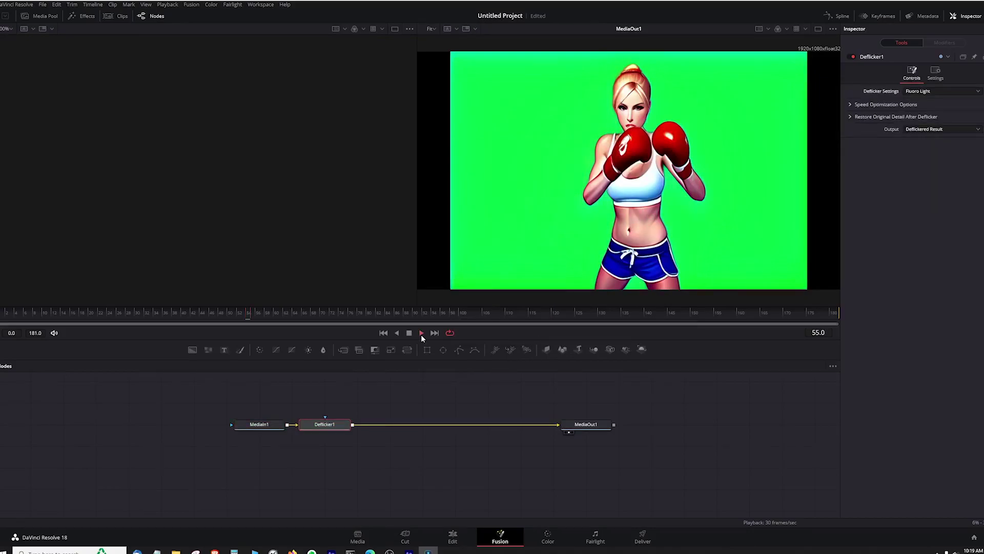
{"action": "left_click", "coordinate": [421, 333]}
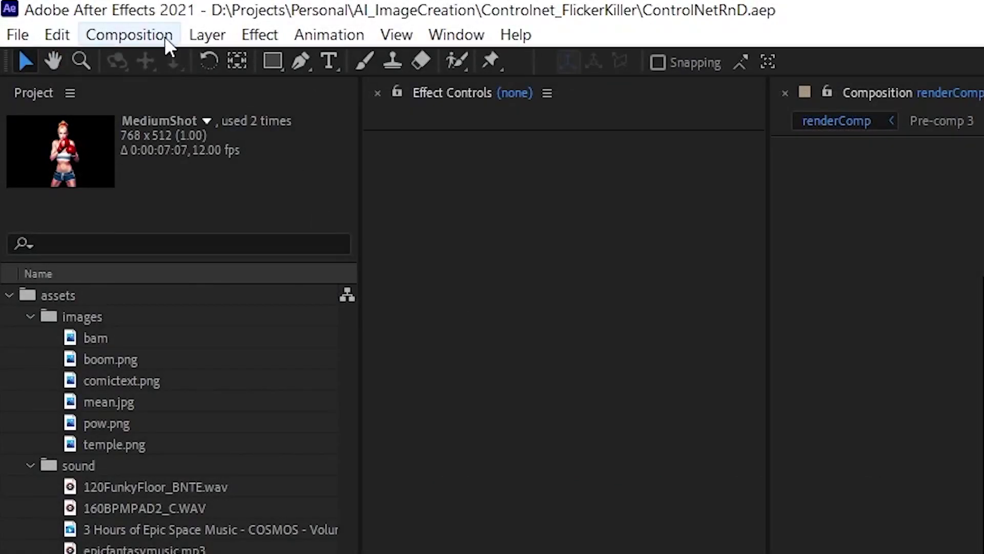
Open renderComp's Composition Settings and select the 12 fps Frame Rate value.
{"action": "left_click", "coordinate": [164, 36]}
{"action": "left_click", "coordinate": [190, 94]}
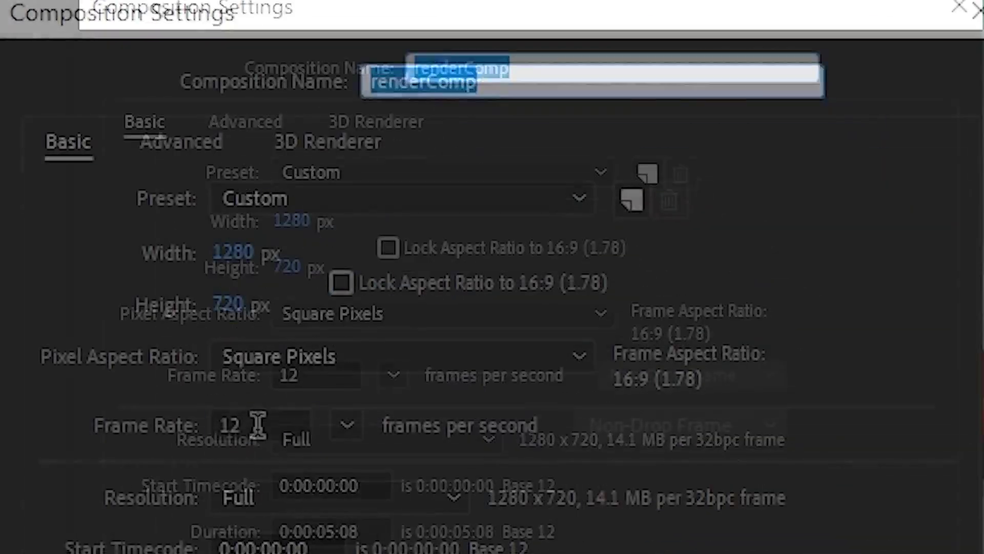
{"action": "left_click", "coordinate": [258, 425]}
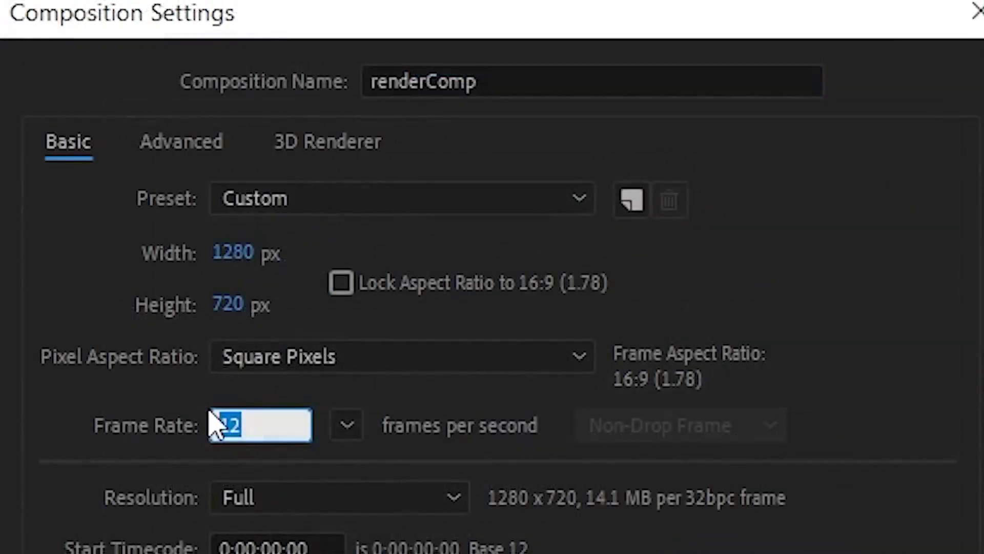